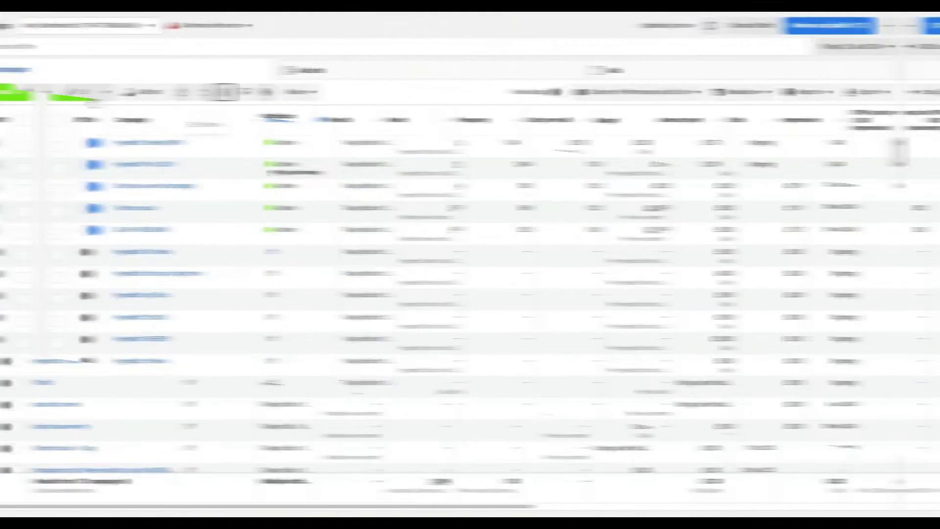
Step: Create a new auction campaign with the Sales objective, using the manual sales campaign setup
click(32, 92)
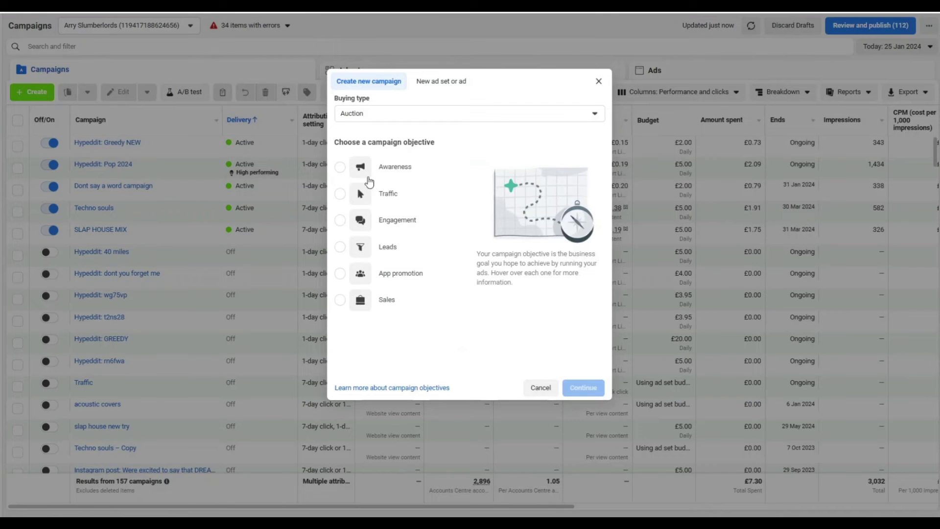
mouse_move(393, 254)
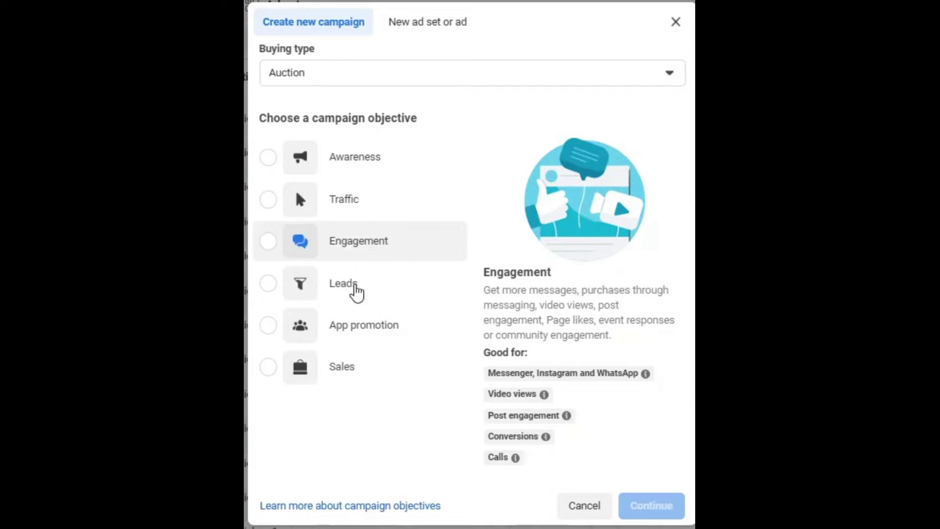
click(349, 373)
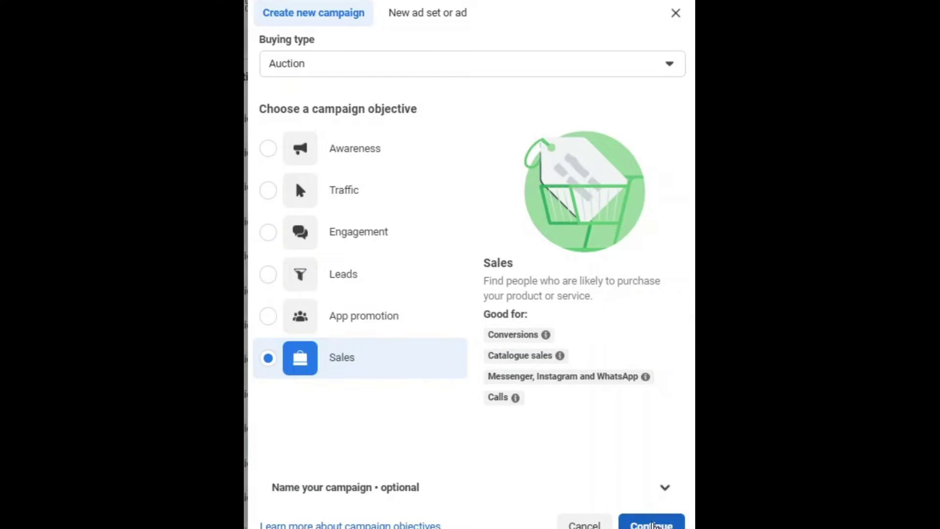
click(656, 524)
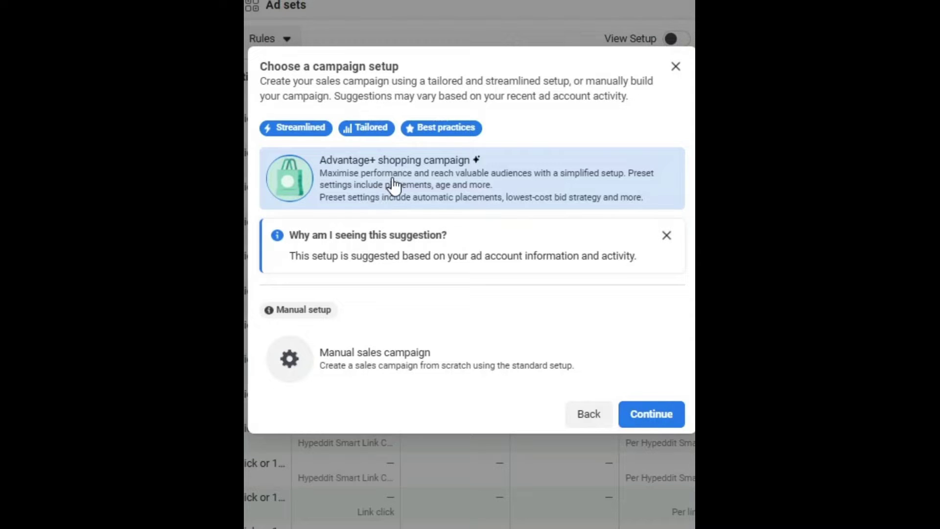
click(410, 378)
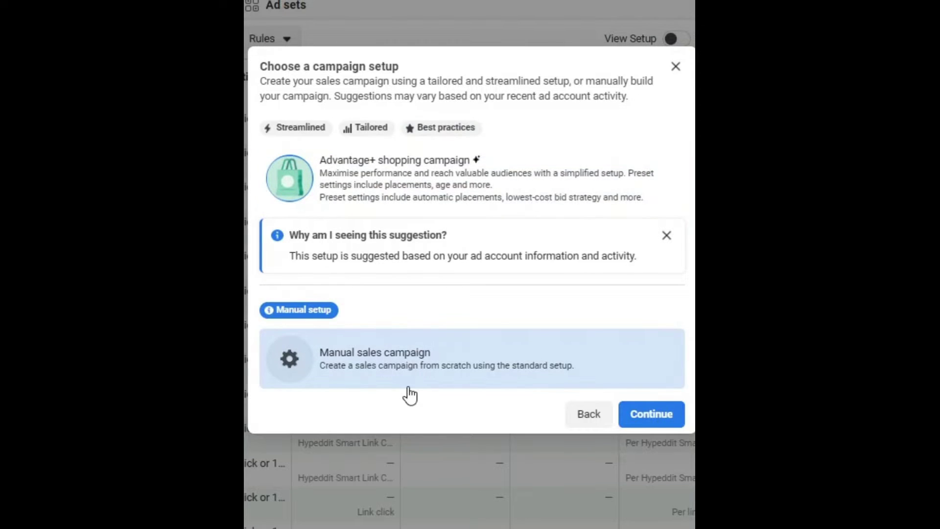
click(646, 414)
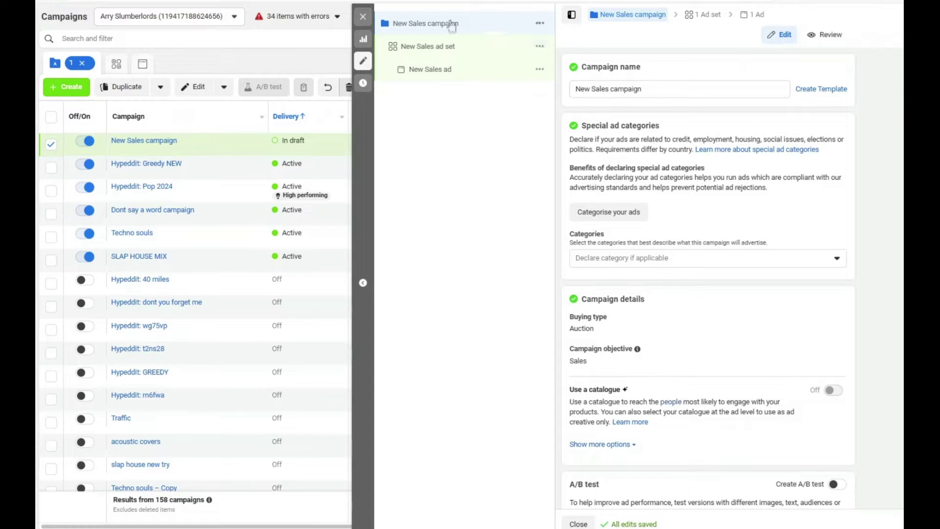
Step: Rename the new sales campaign as "Dreams campaign 2"
click(653, 89)
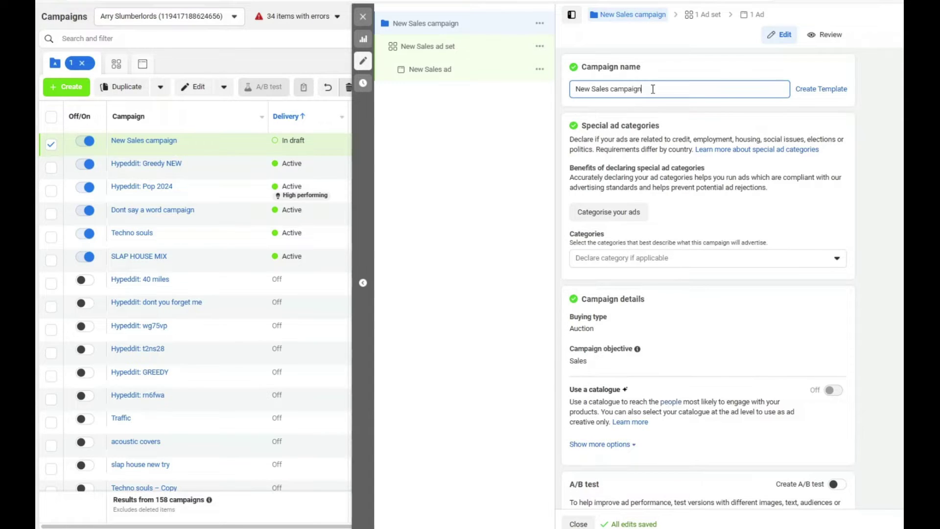
drag(611, 89, 529, 106)
text(Dreams)
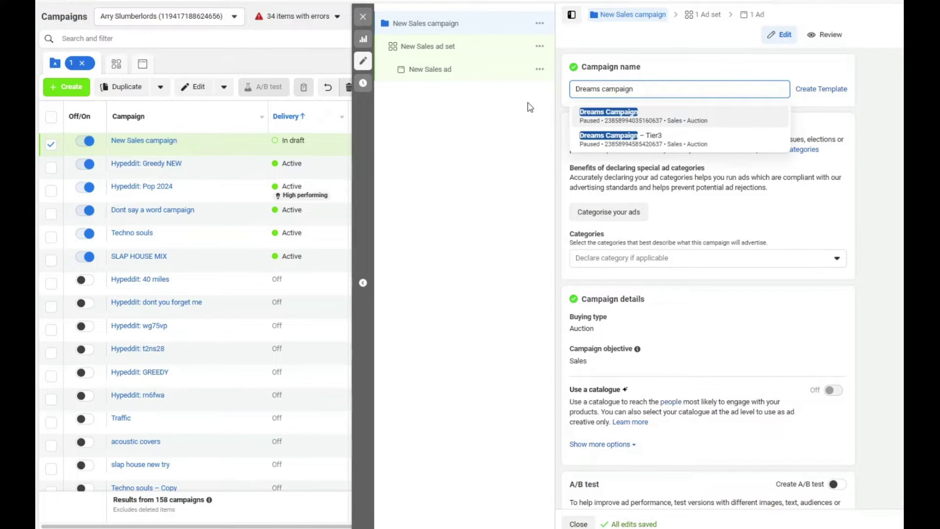
click(530, 107)
click(654, 91)
text(2)
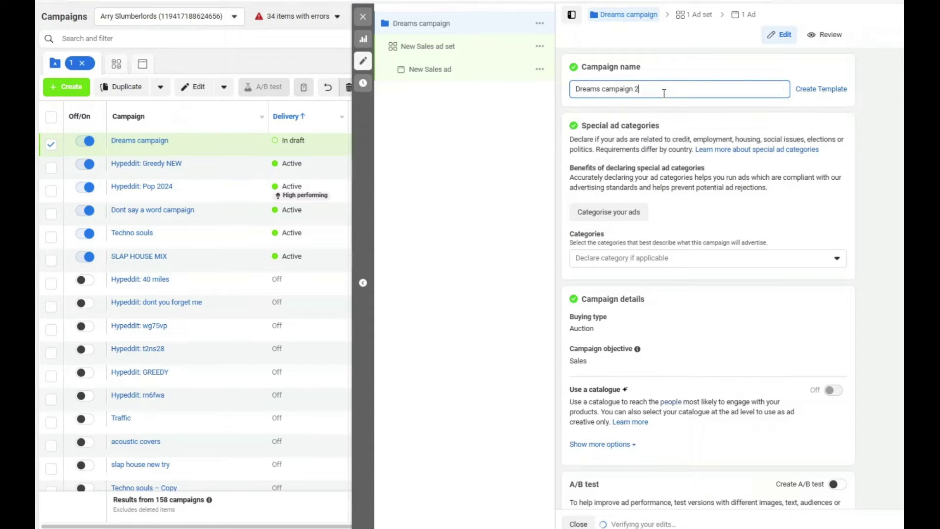
click(490, 141)
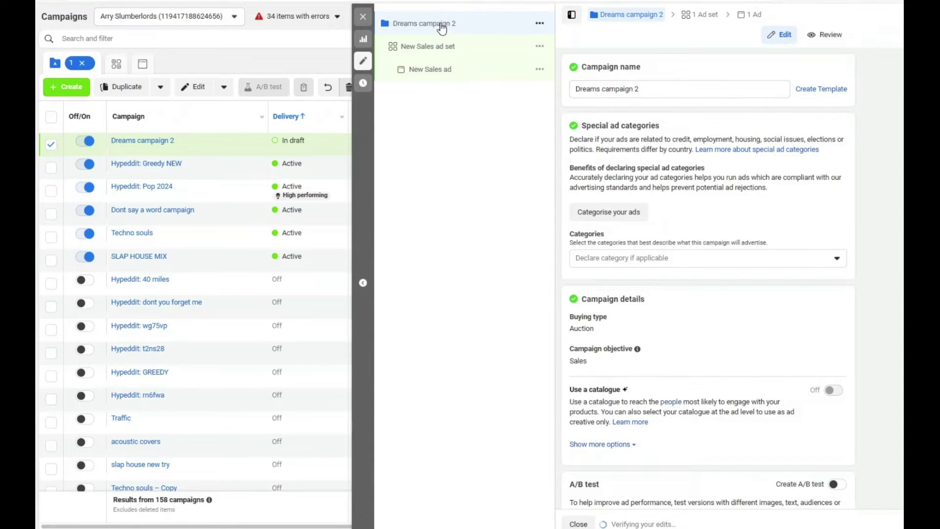
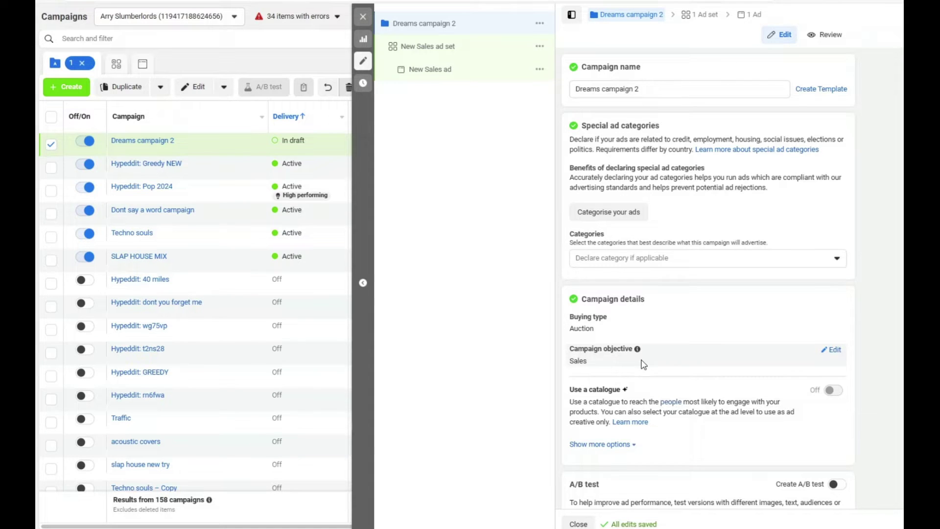
Step: In the new sales ad set, keep the active pixel marked Conversions API and choose View content as the conversion event
scroll(642, 365, down, 2)
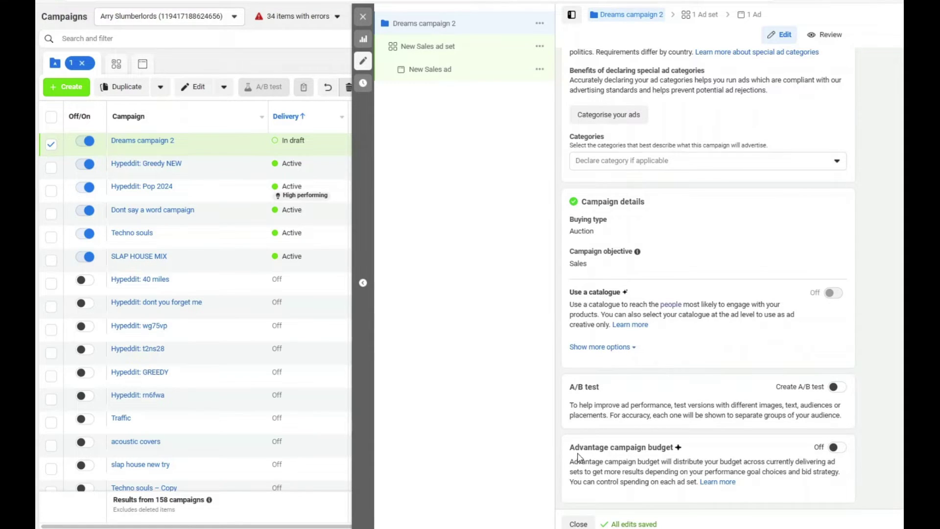
scroll(578, 458, up, 2)
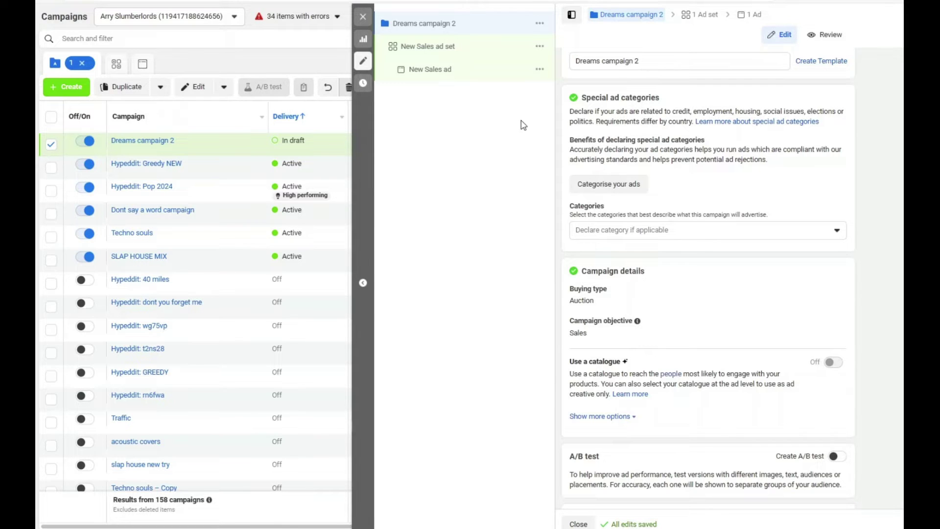
scroll(758, 281, down, 2)
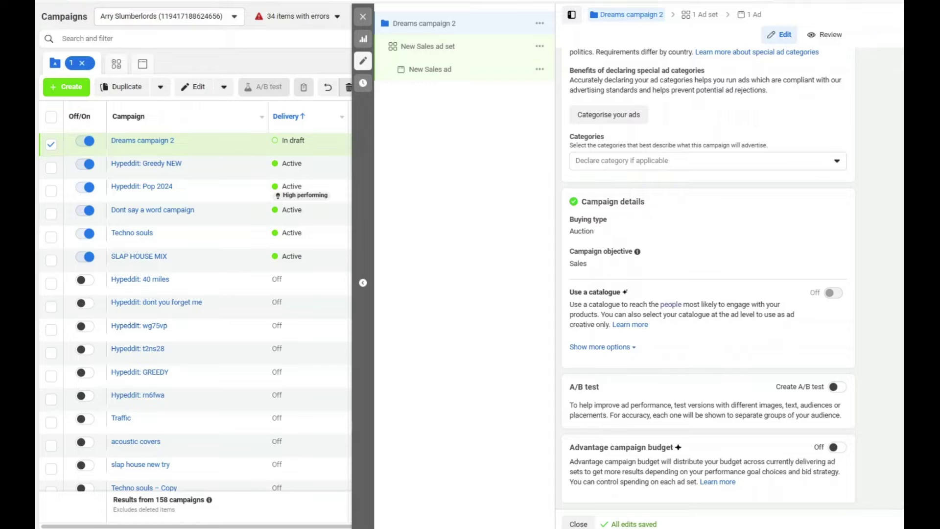
click(440, 47)
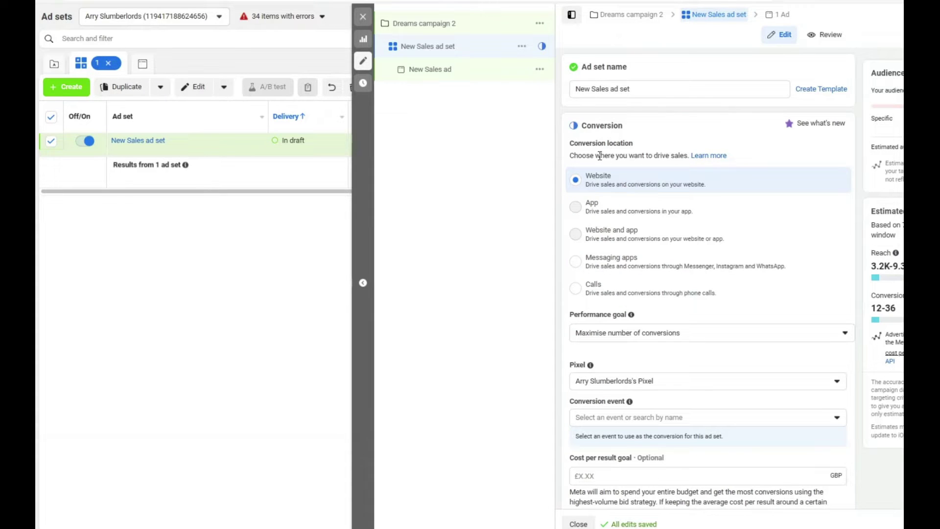
scroll(644, 277, down, 3)
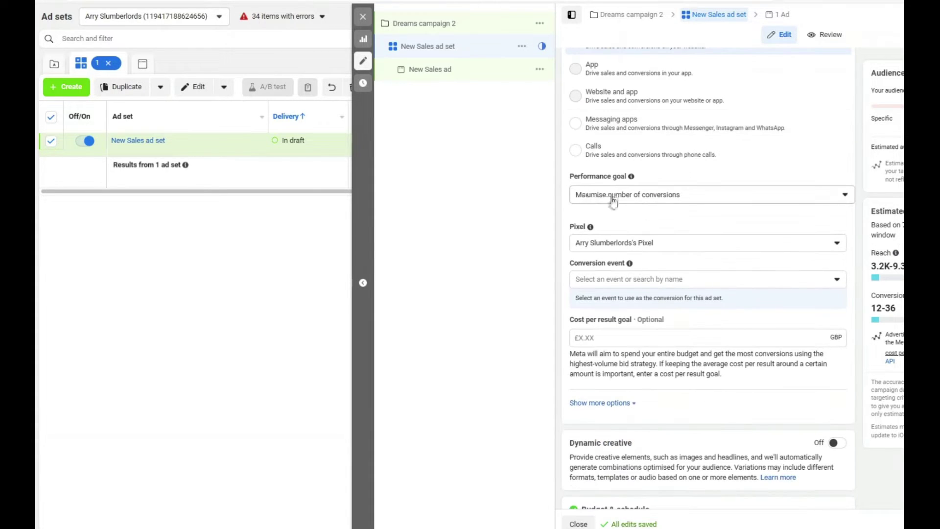
click(618, 249)
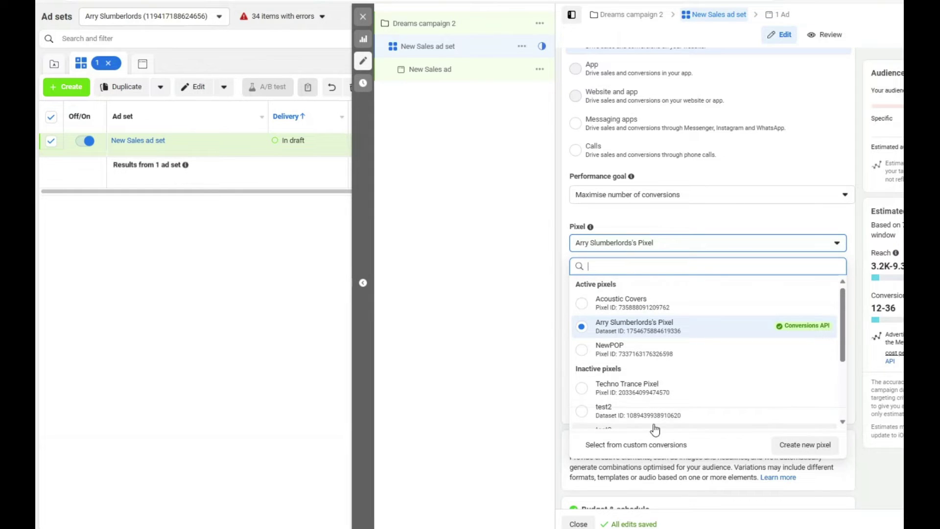
click(637, 329)
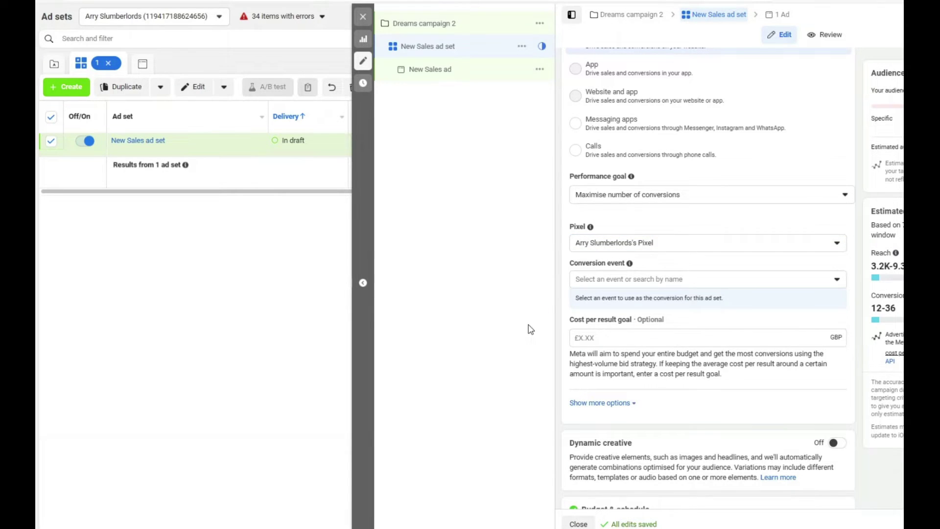
click(629, 283)
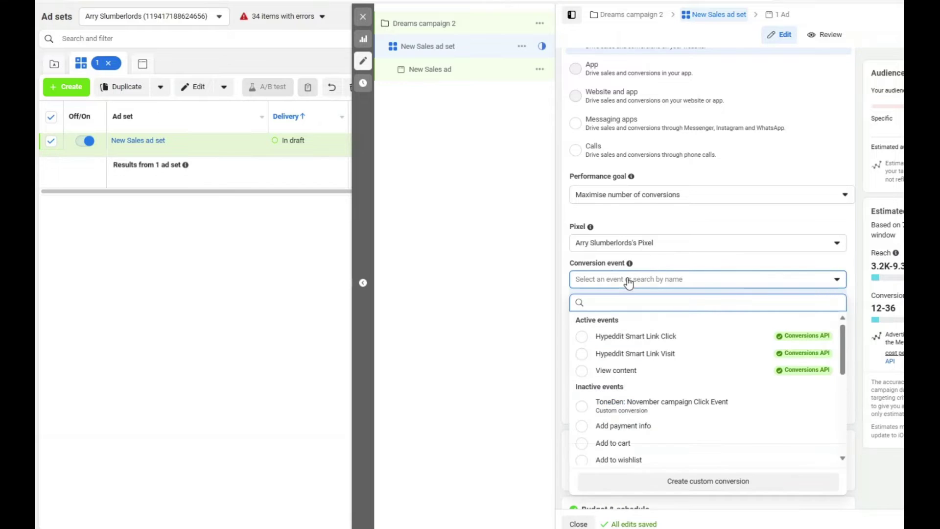
click(616, 371)
Step: Set the ad set's daily budget to £5.00
scroll(616, 392, down, 5)
scroll(681, 245, down, 3)
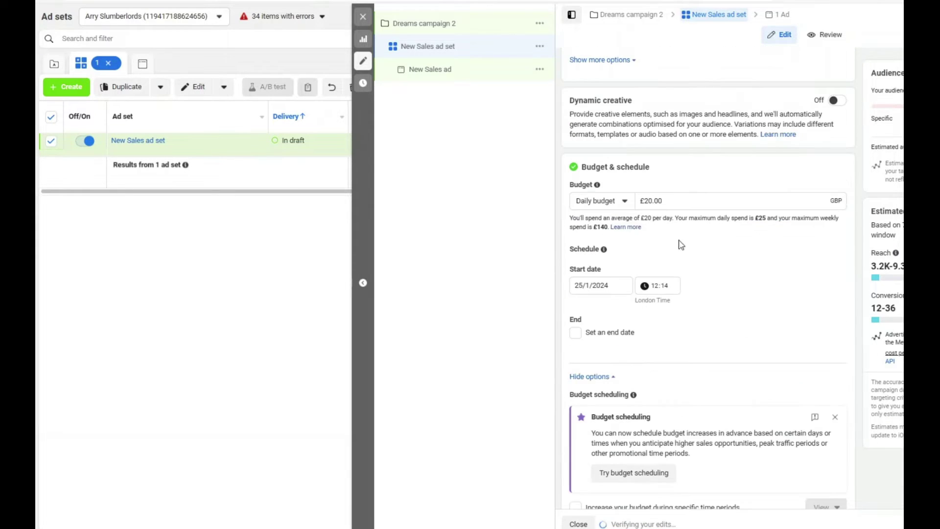
click(646, 202)
drag(707, 204, 626, 201)
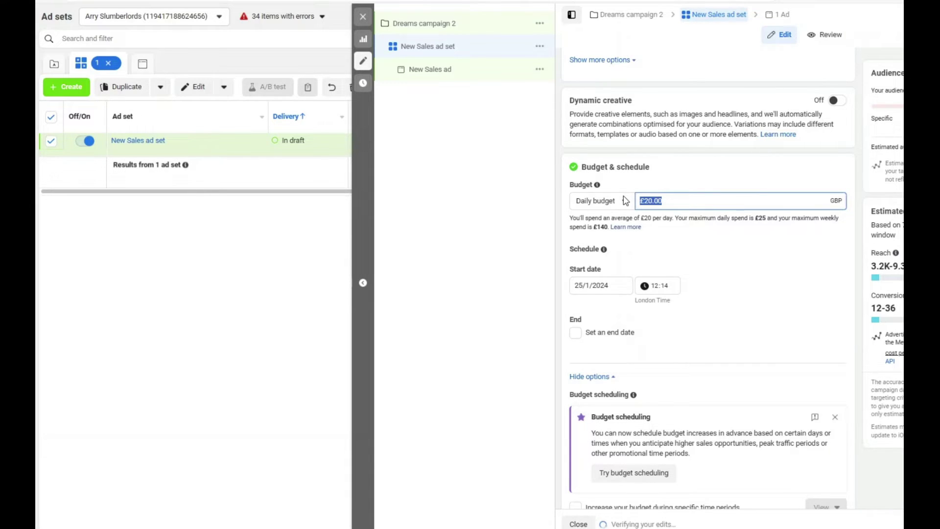
text(5)
click(709, 266)
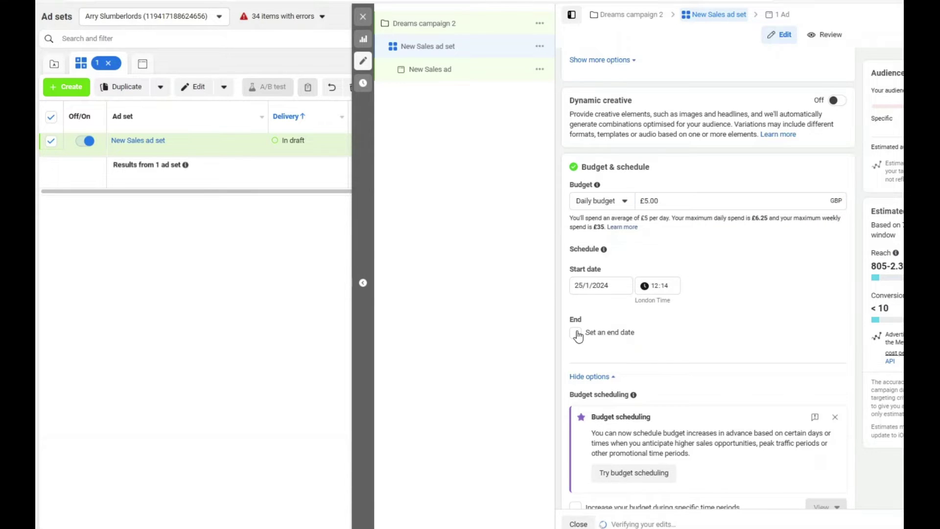
Step: Enable an end date in the ad set's schedule and open its date calendar
click(580, 334)
scroll(601, 325, down, 1)
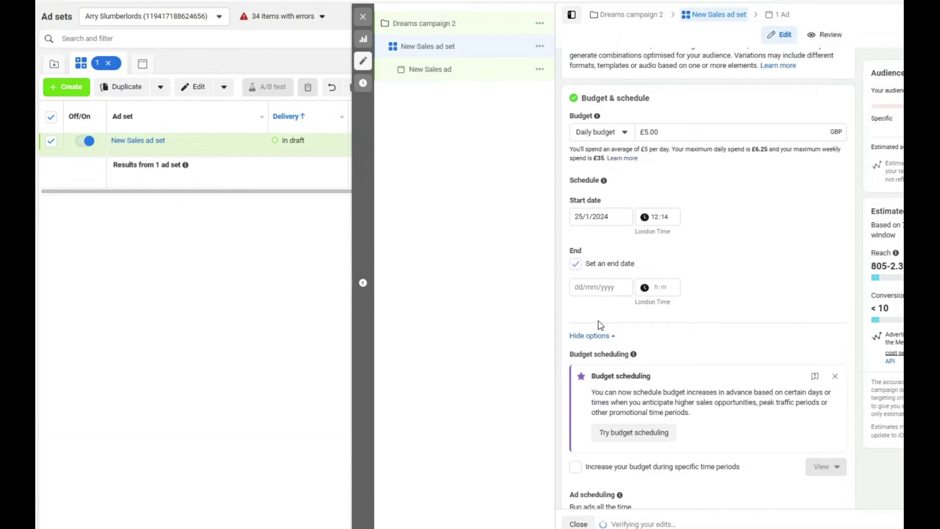
click(593, 286)
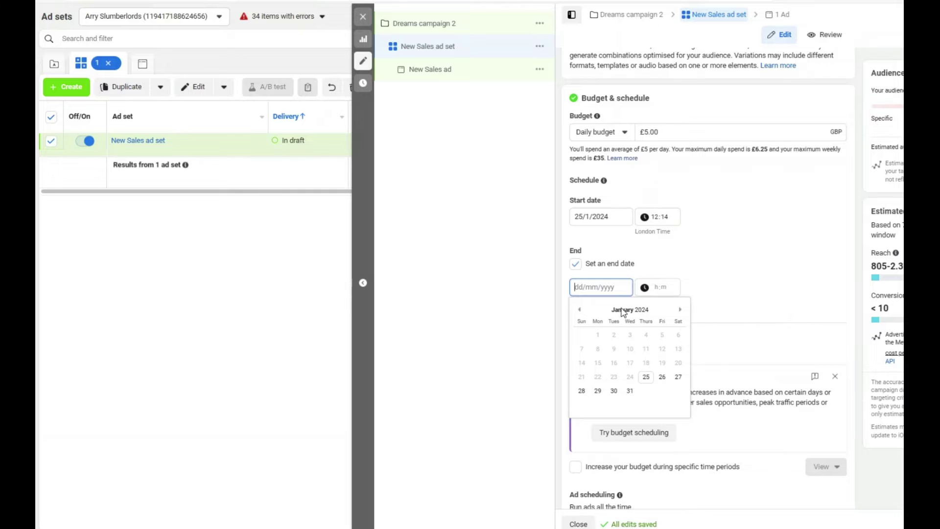
Step: Add the country France to the included locations in the ad set's audience controls
scroll(669, 321, down, 7)
mouse_move(668, 321)
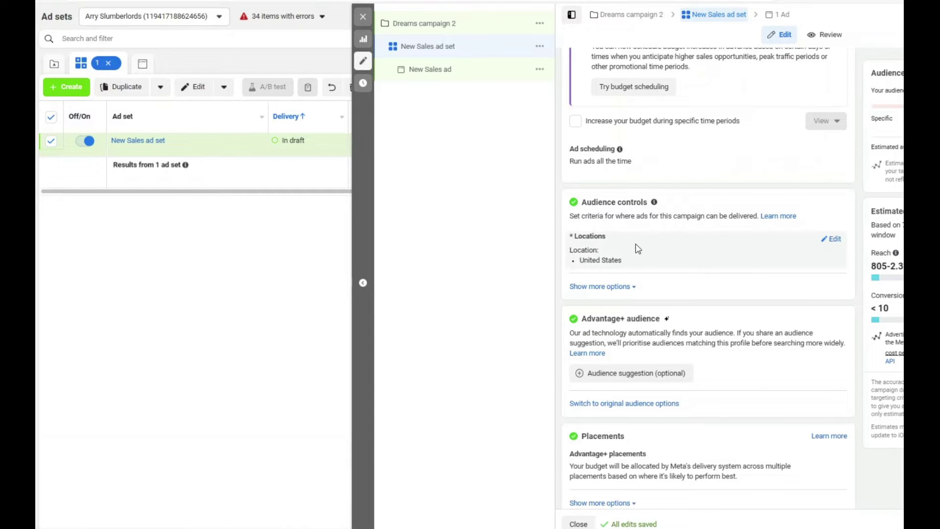
click(832, 240)
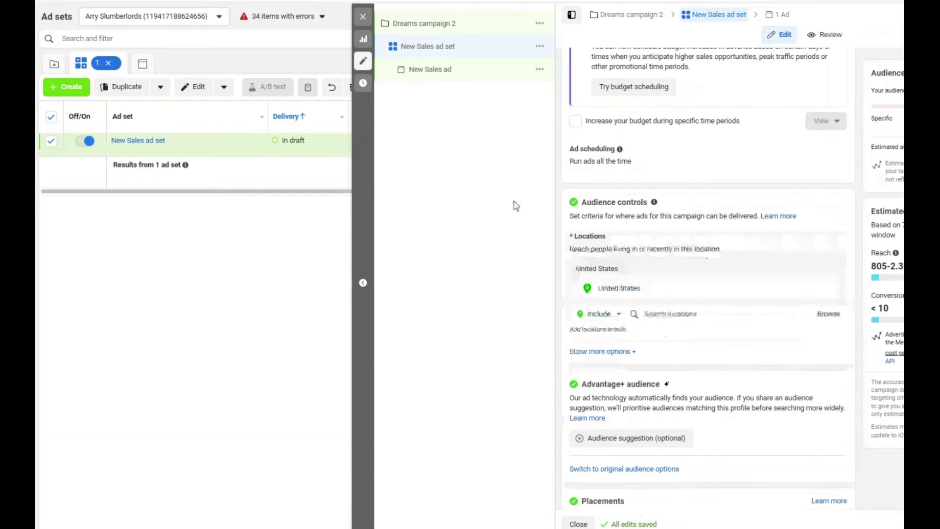
click(653, 313)
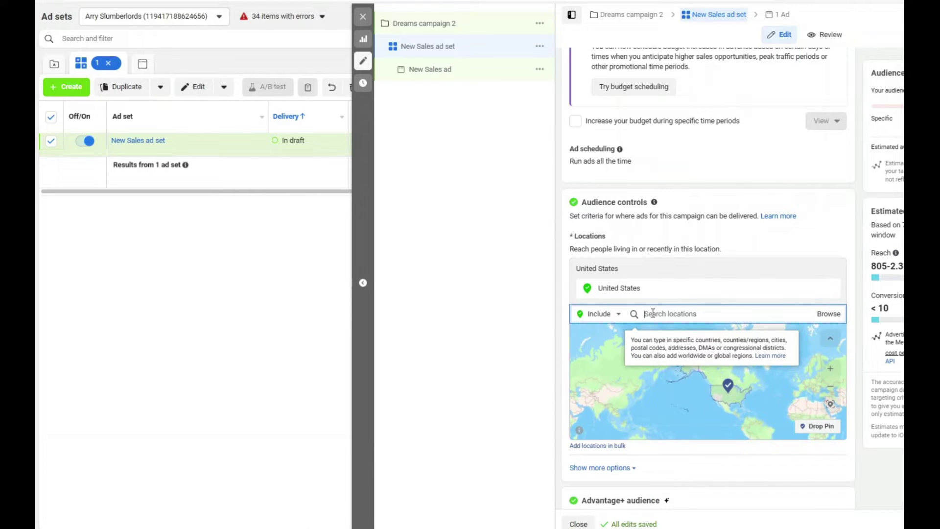
text(france)
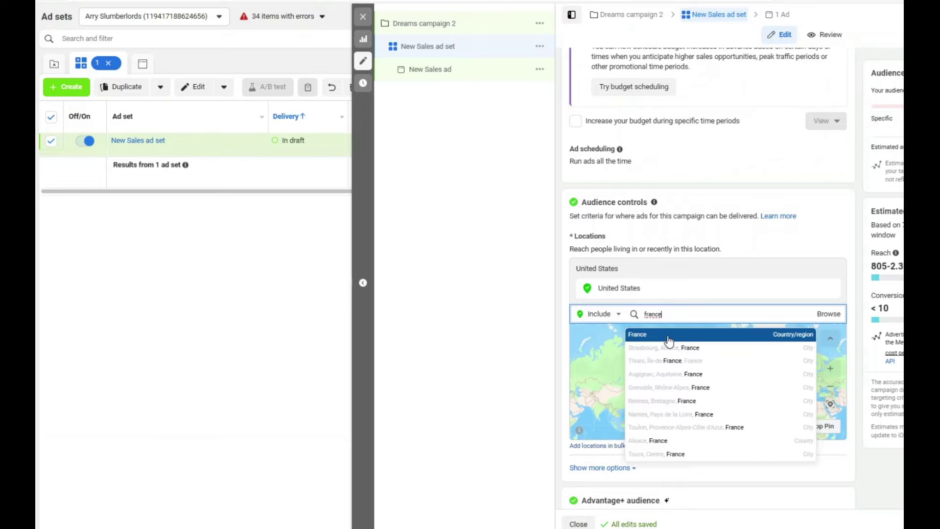
click(669, 336)
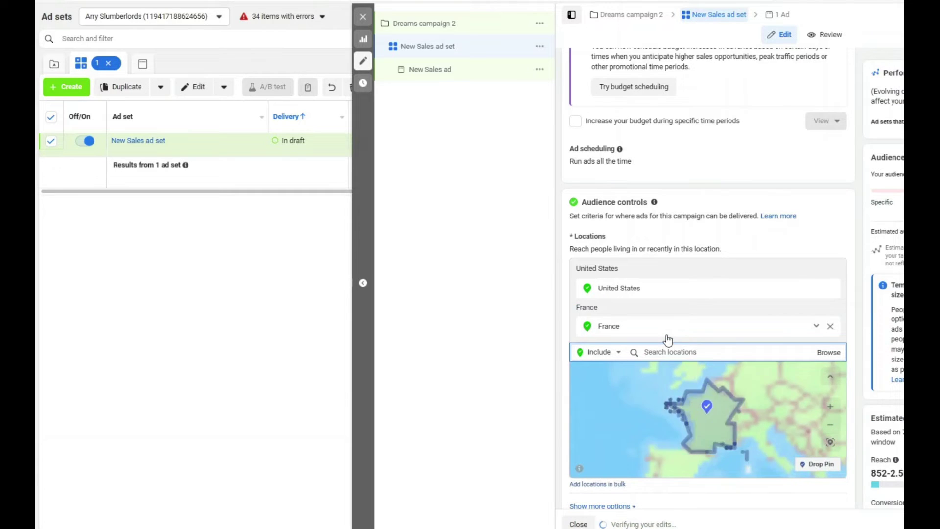
Step: Browse the saved locations and include the "rich countries" list in the audience
scroll(597, 334, down, 2)
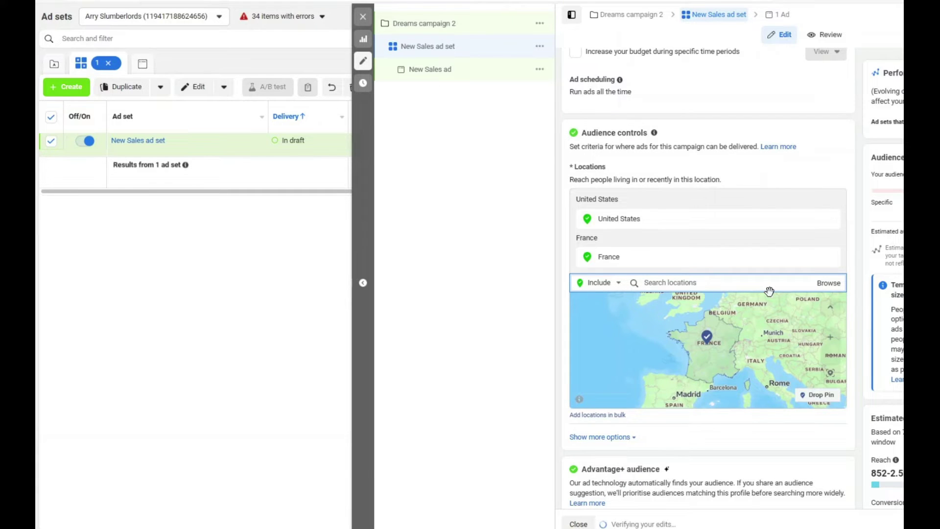
click(828, 283)
click(697, 337)
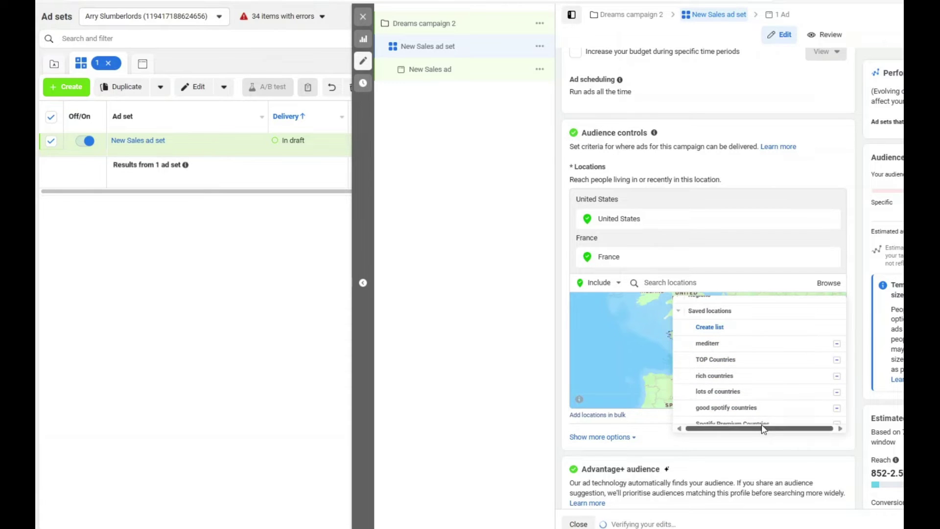
mouse_move(715, 381)
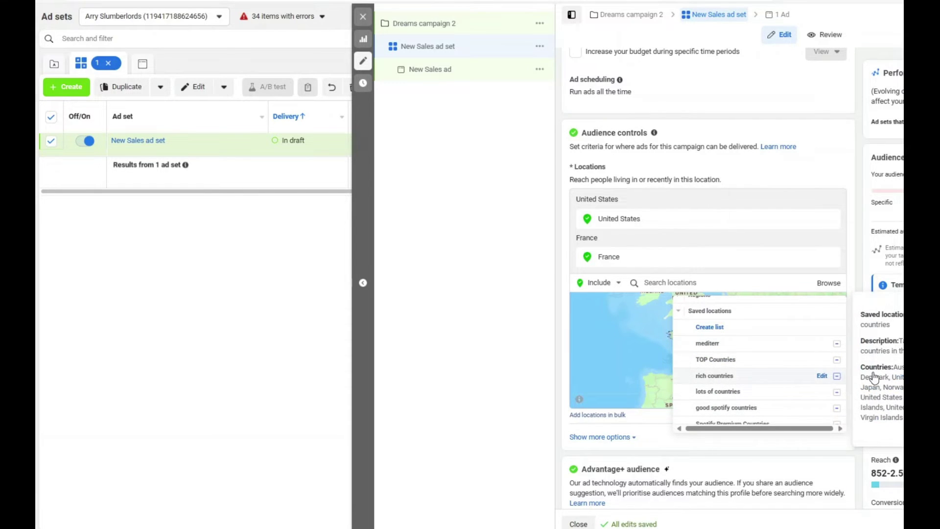
click(837, 376)
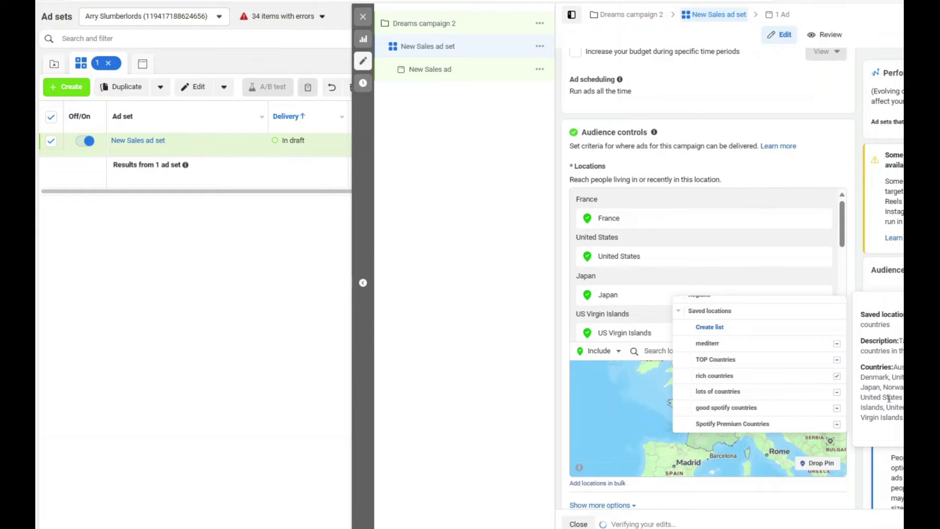
Step: Create a bulk list of location type Countries with italy, france, spain and germany, and add the matched locations to the audience
mouse_move(700, 350)
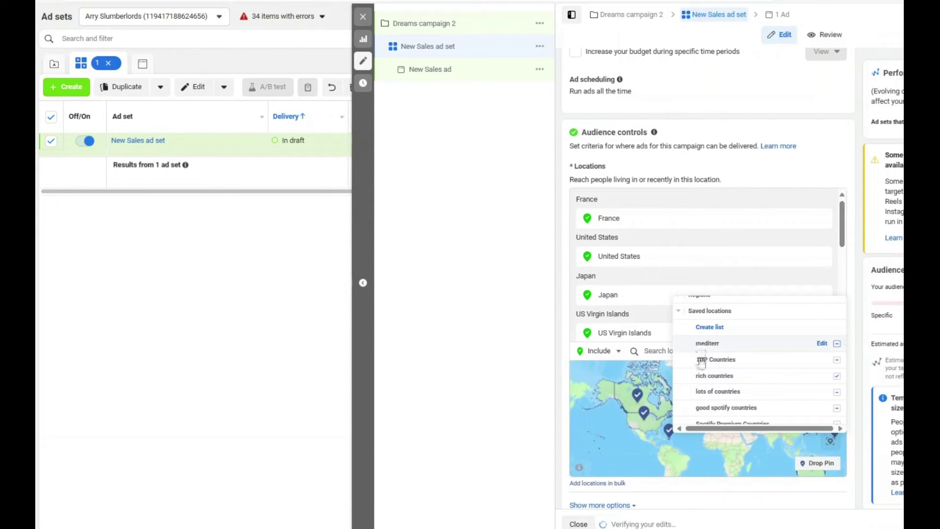
click(708, 328)
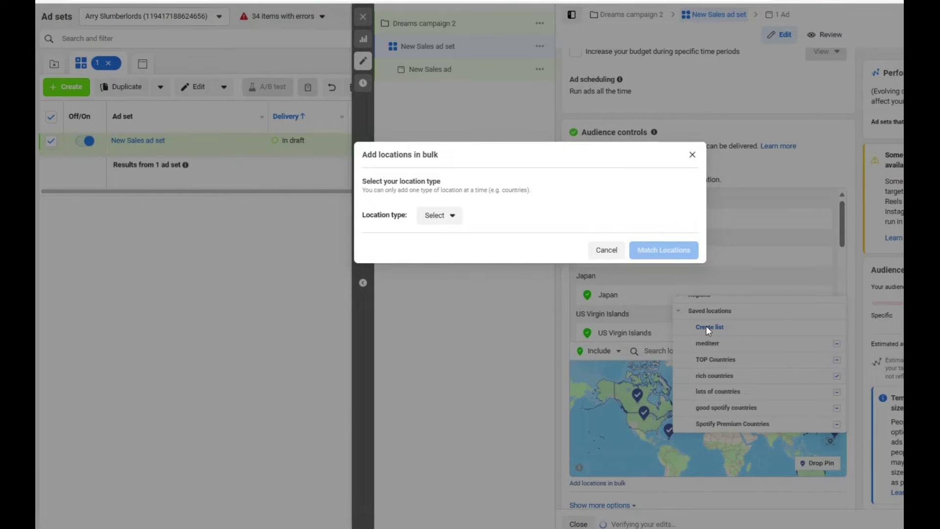
click(439, 215)
click(441, 244)
click(431, 232)
text(ital)
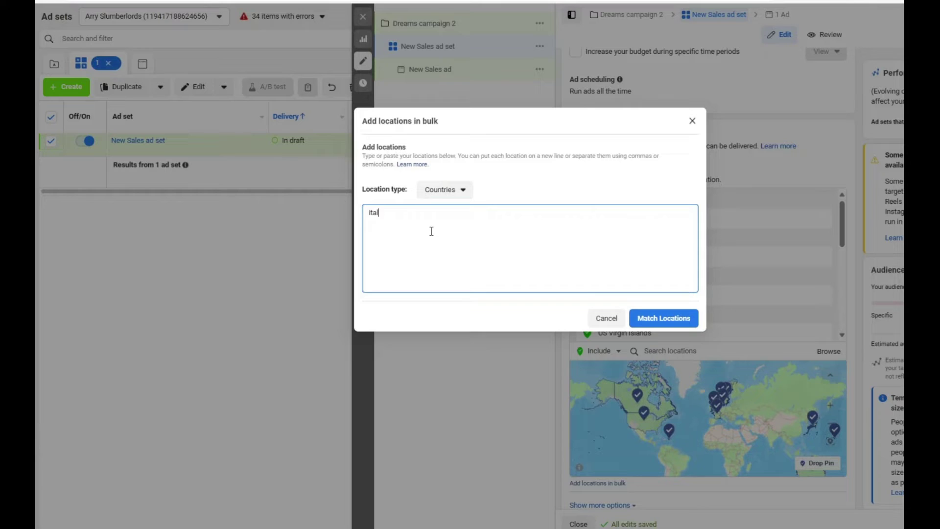
text(y,france,spain,germany)
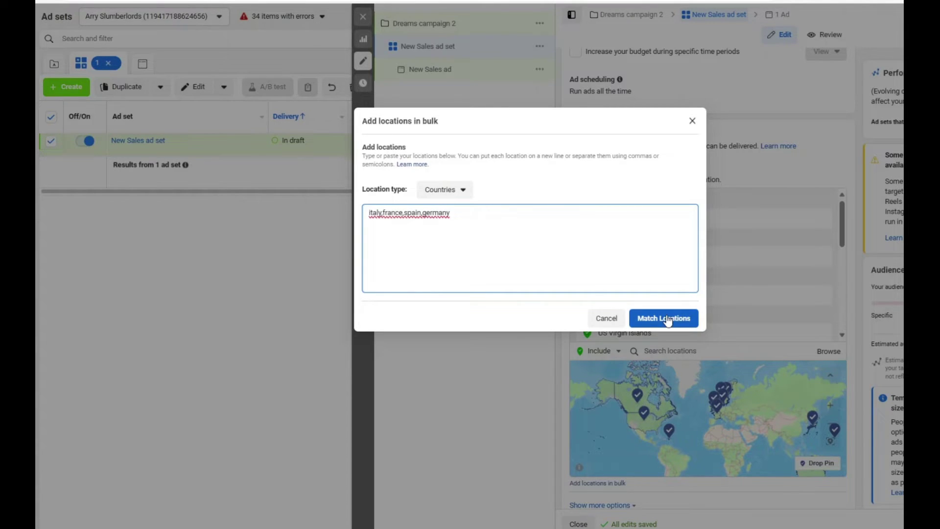
click(668, 319)
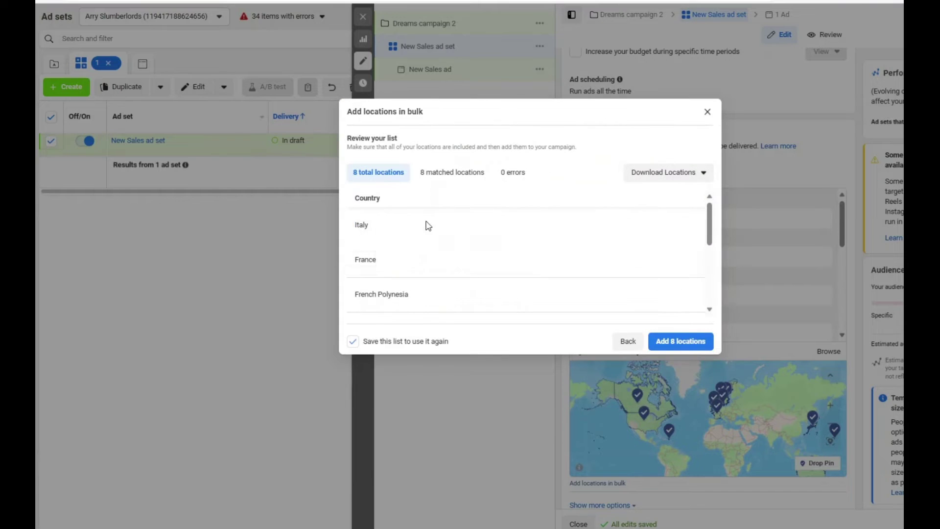
click(674, 343)
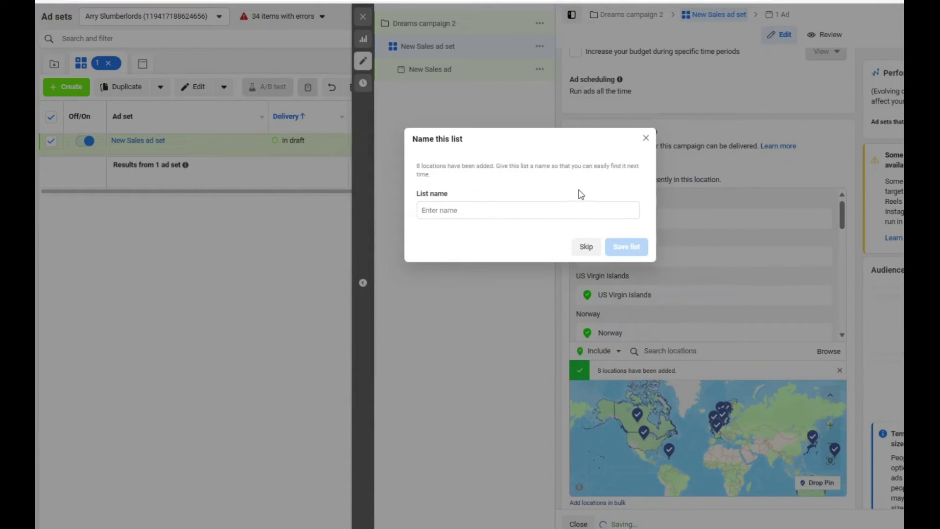
Step: Save the added locations as a reusable list named europe and check it among the saved locations
click(514, 214)
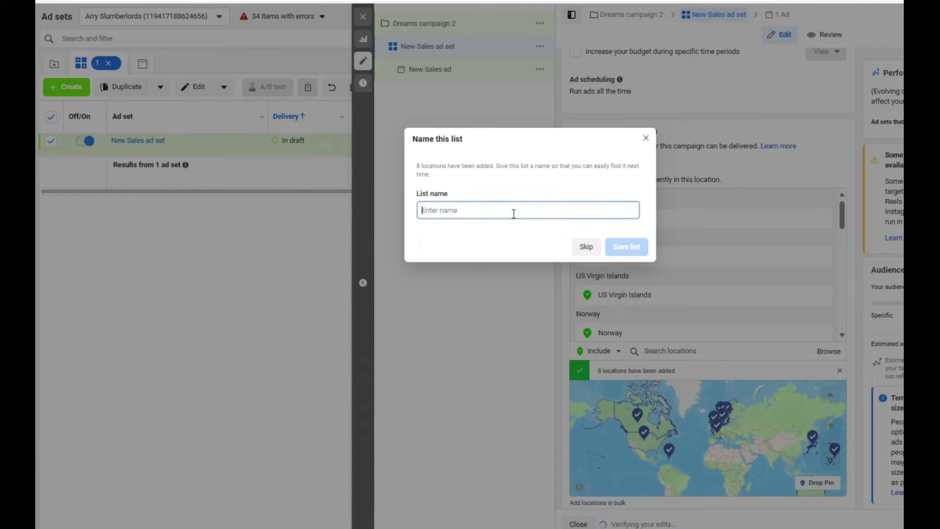
text(nomad)
click(625, 246)
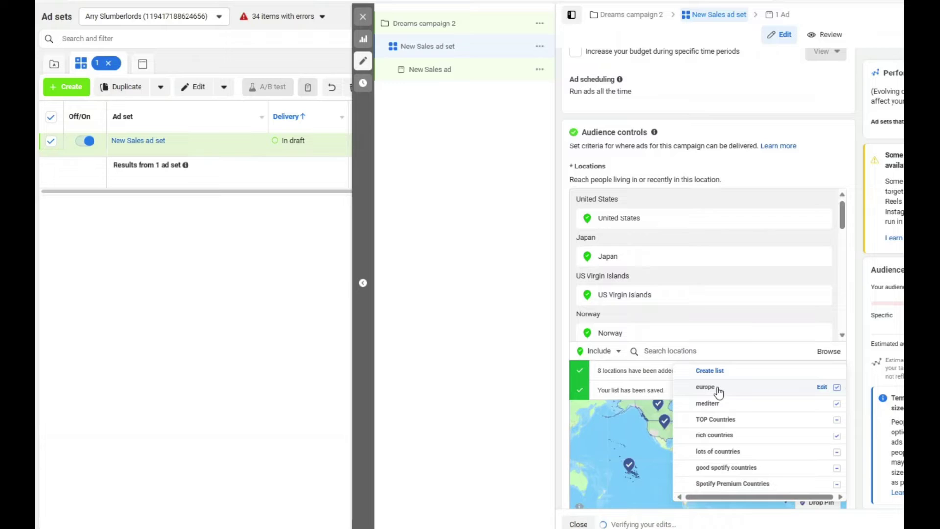
mouse_move(718, 392)
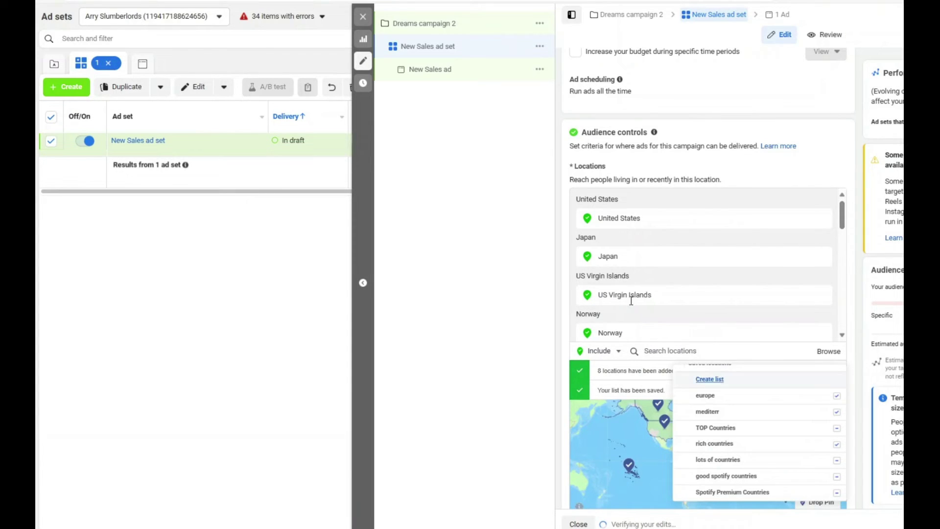
click(565, 275)
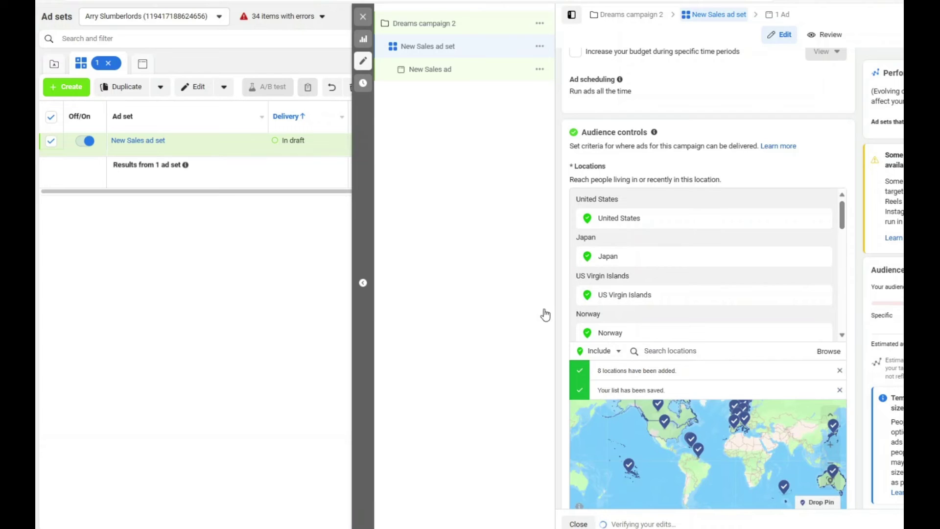
Step: Switch the ad set from Advantage+ audience to the original audience options
scroll(561, 315, down, 4)
scroll(563, 315, down, 3)
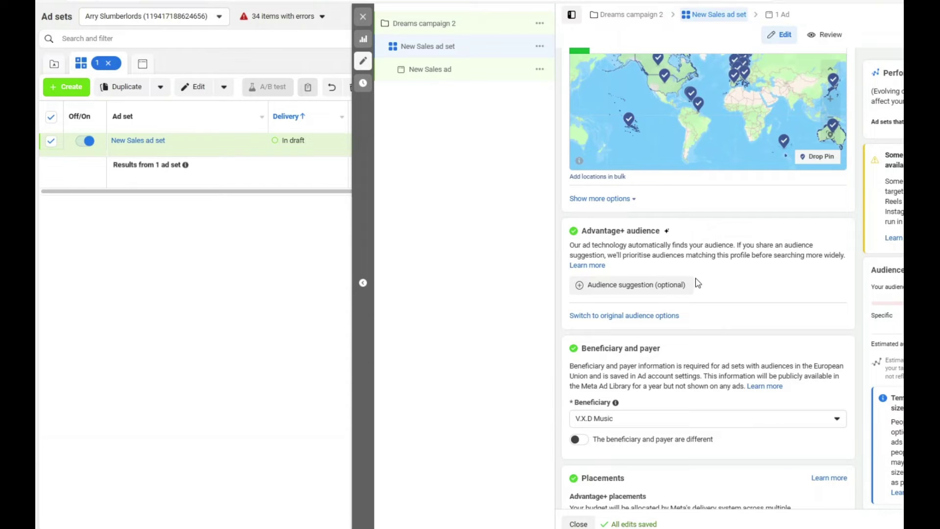
click(639, 317)
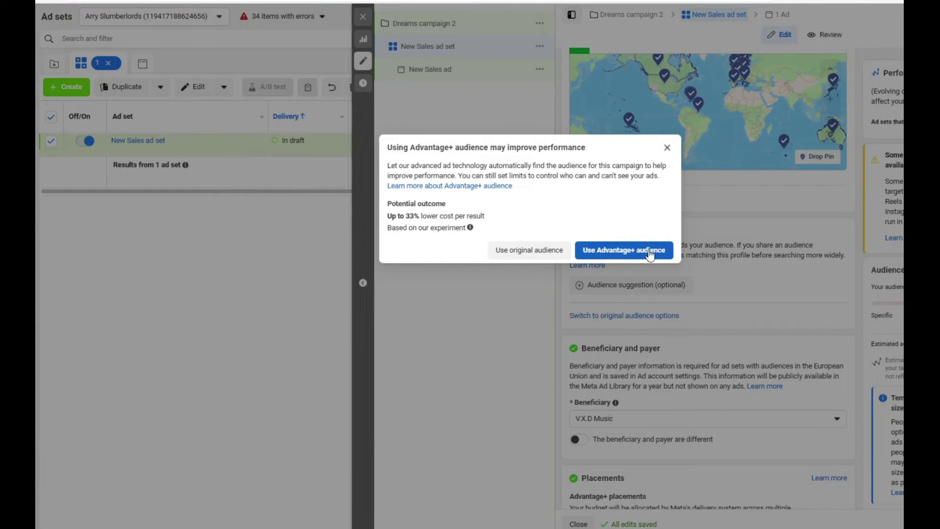
click(544, 253)
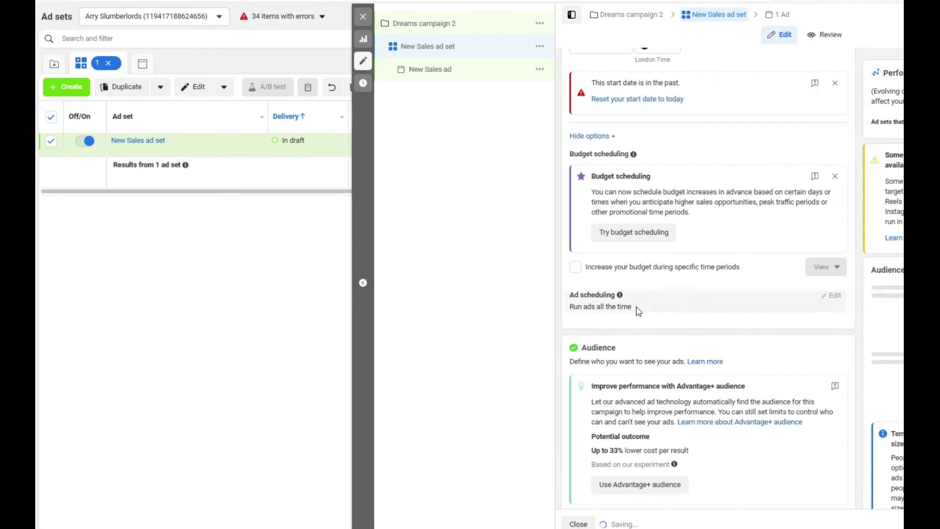
Step: Add the interest Spotify (streaming service) to the audience's detailed targeting
scroll(588, 294, down, 4)
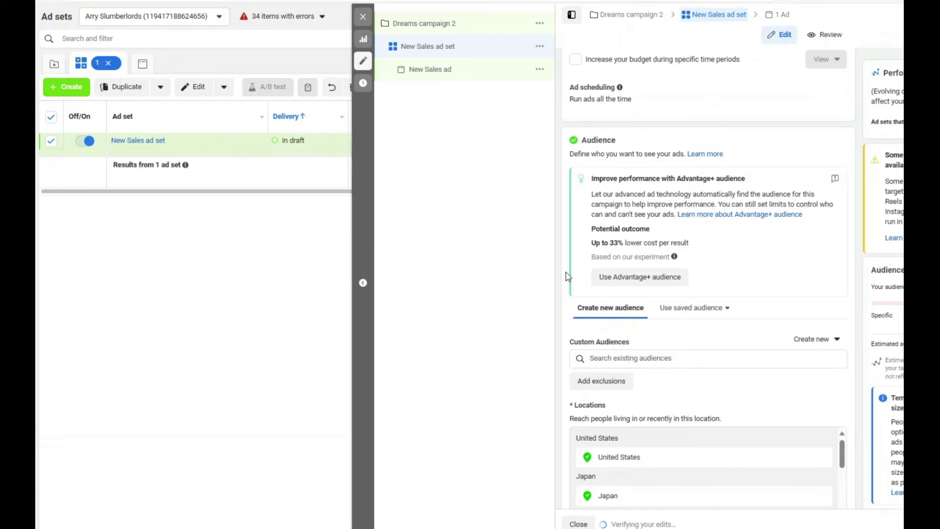
scroll(567, 276, down, 8)
click(605, 297)
text(s)
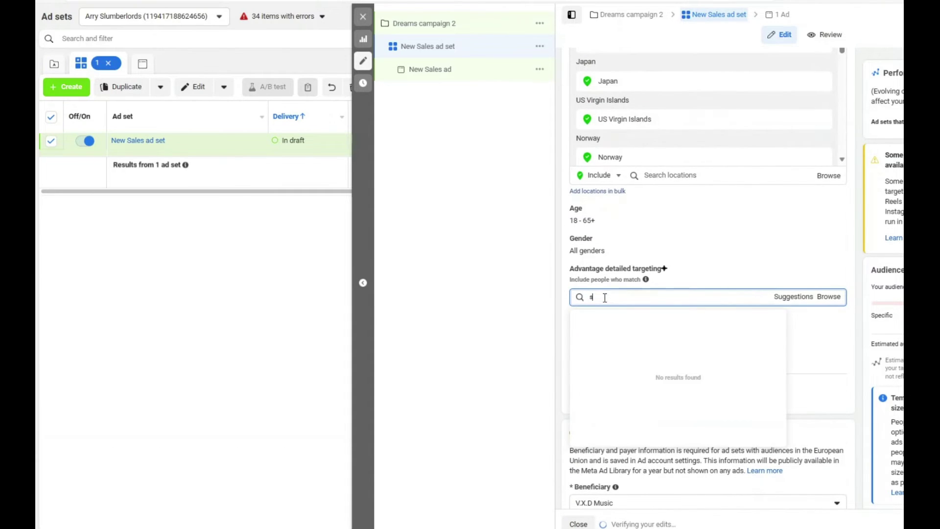
text(potify)
key(Return)
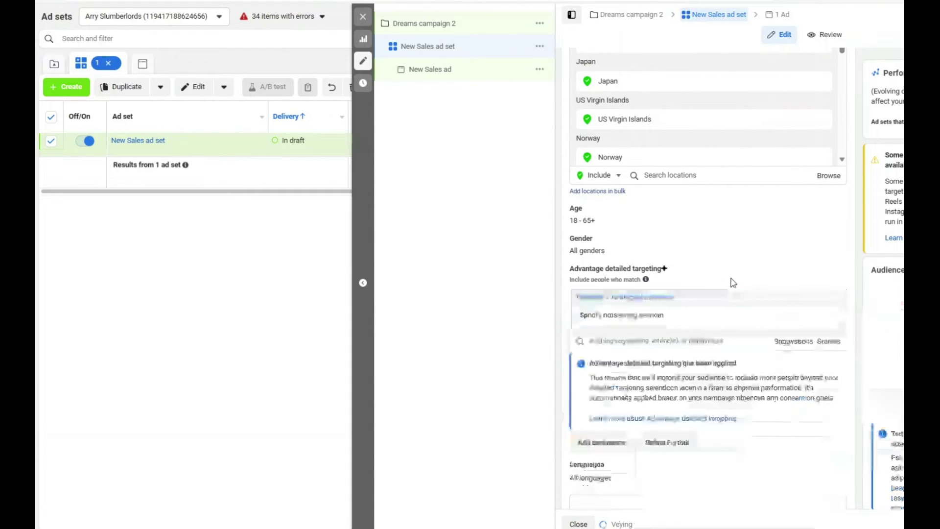
click(566, 278)
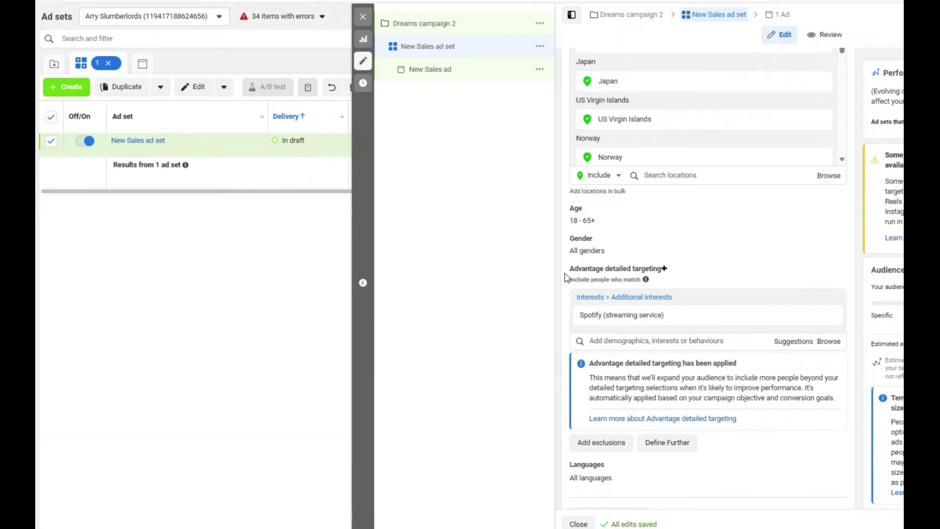
mouse_move(671, 321)
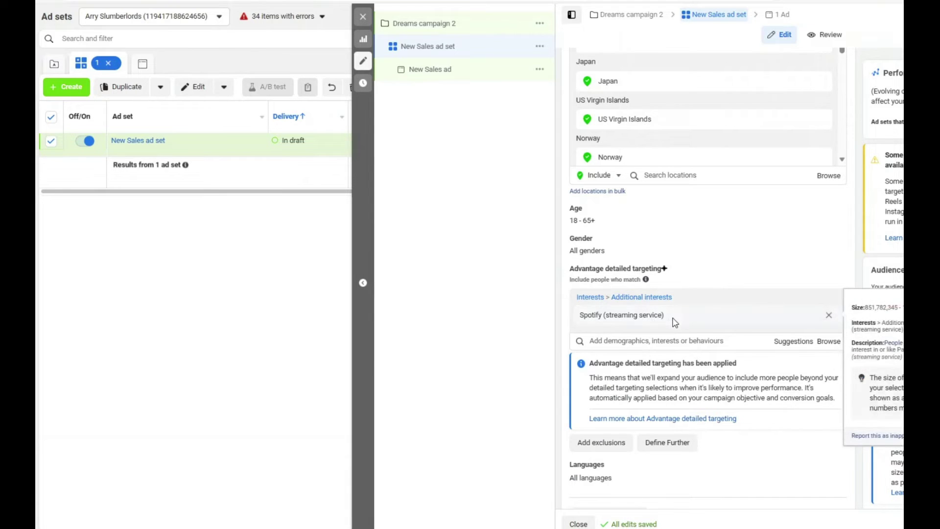
Step: Narrow the detailed targeting to people who must also match the interest Drake (rapper)
scroll(567, 339, down, 2)
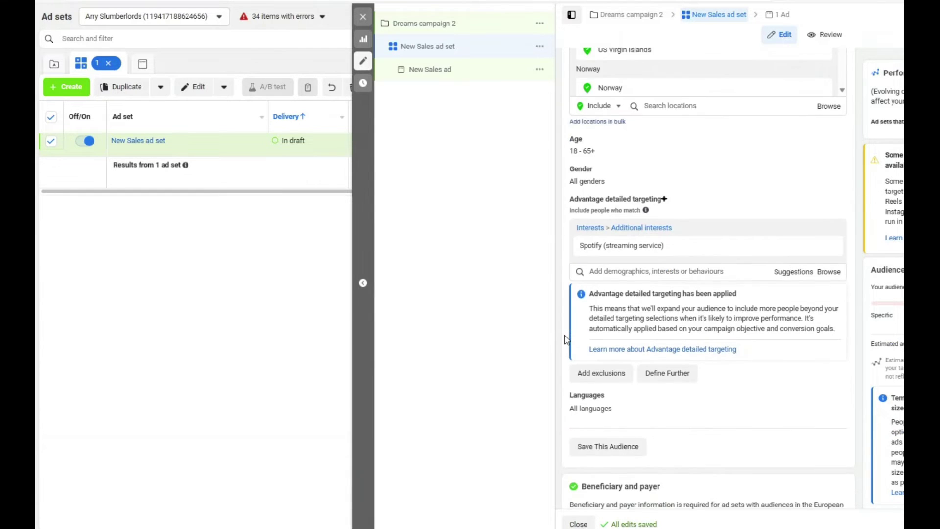
click(662, 373)
text(ake)
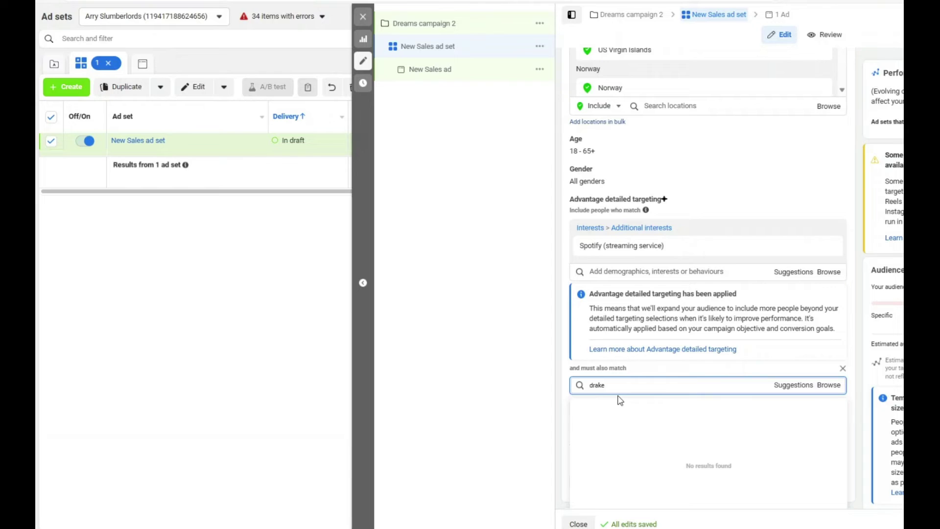
click(620, 406)
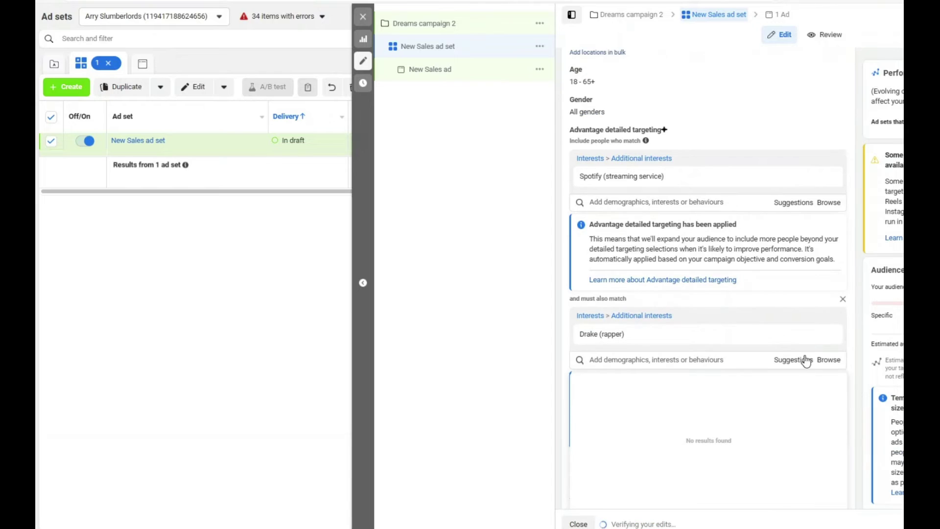
Step: Add the suggested interests Snoop Dogg, 50 Cent and Tupac Shakur to the must-also-match group
click(793, 362)
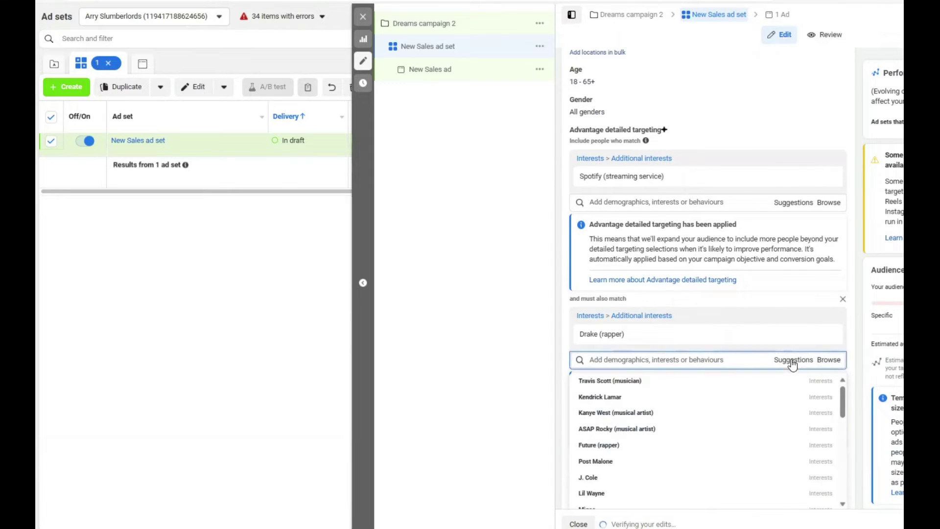
scroll(605, 480, down, 2)
click(606, 464)
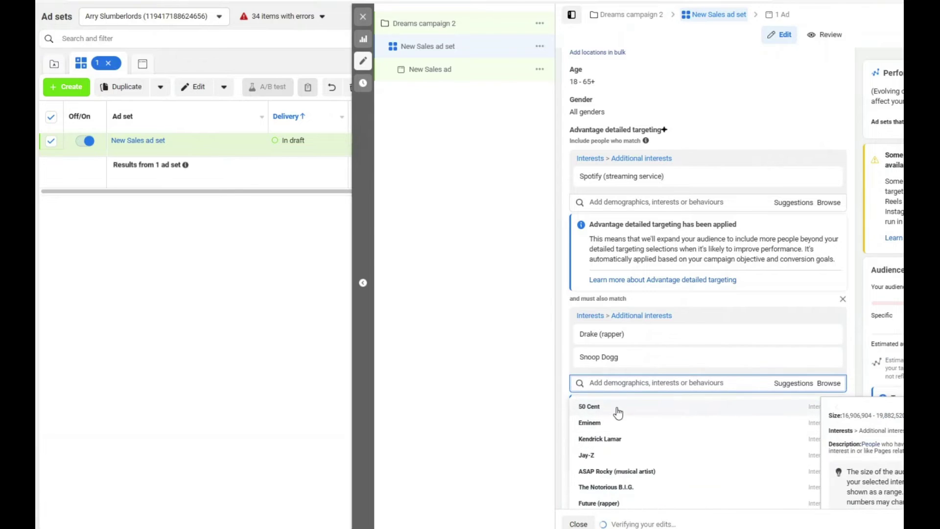
click(666, 417)
click(622, 437)
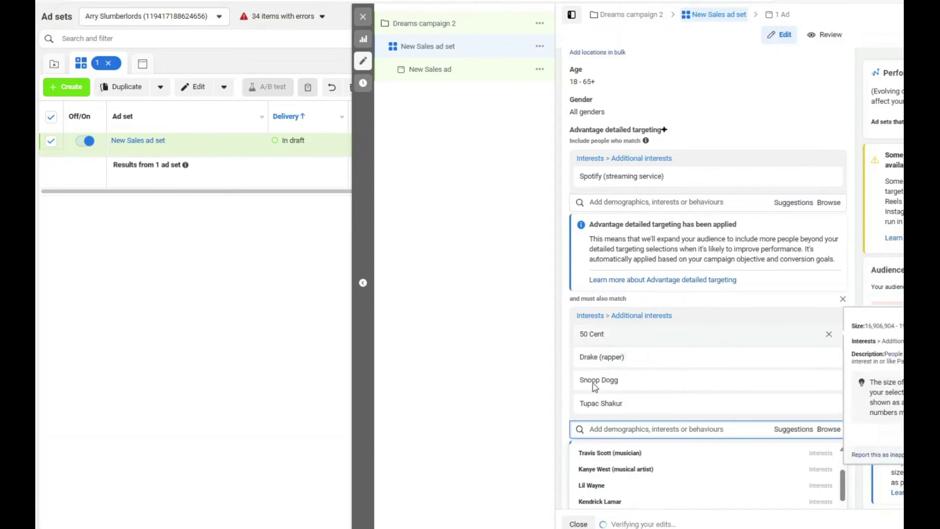
click(565, 313)
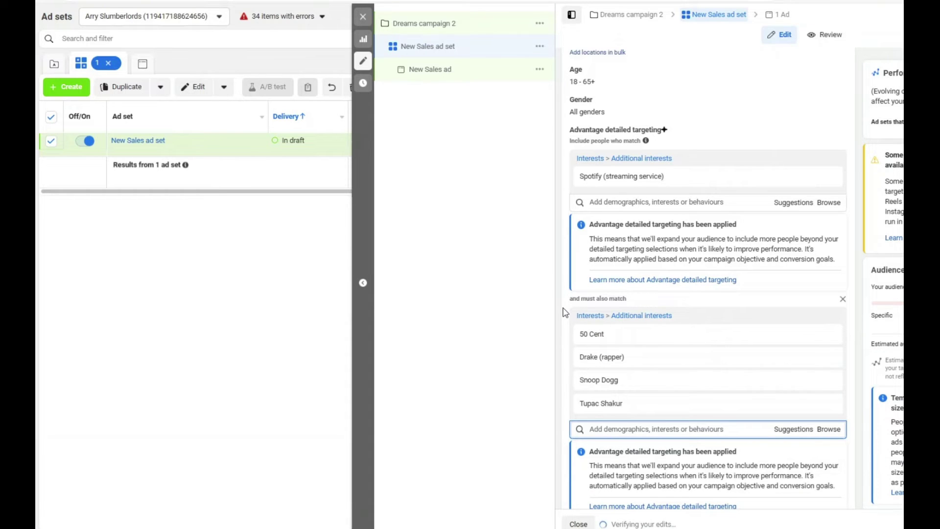
Step: Set the audience's age range to 21 to 40
scroll(566, 312, up, 4)
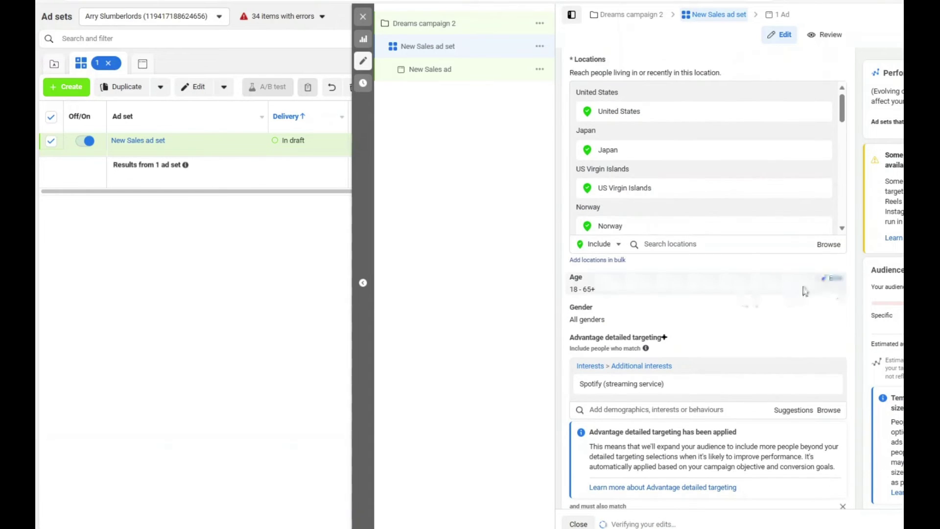
click(835, 279)
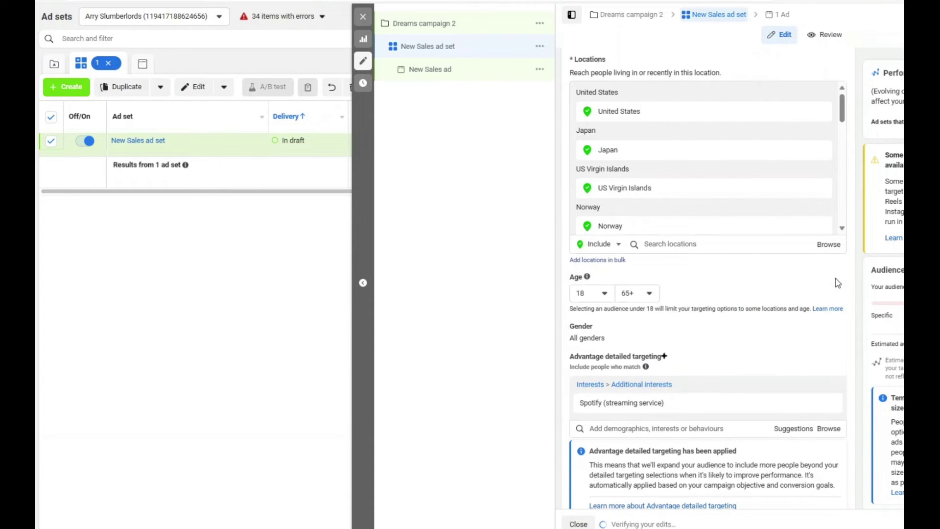
click(657, 296)
scroll(678, 343, up, 6)
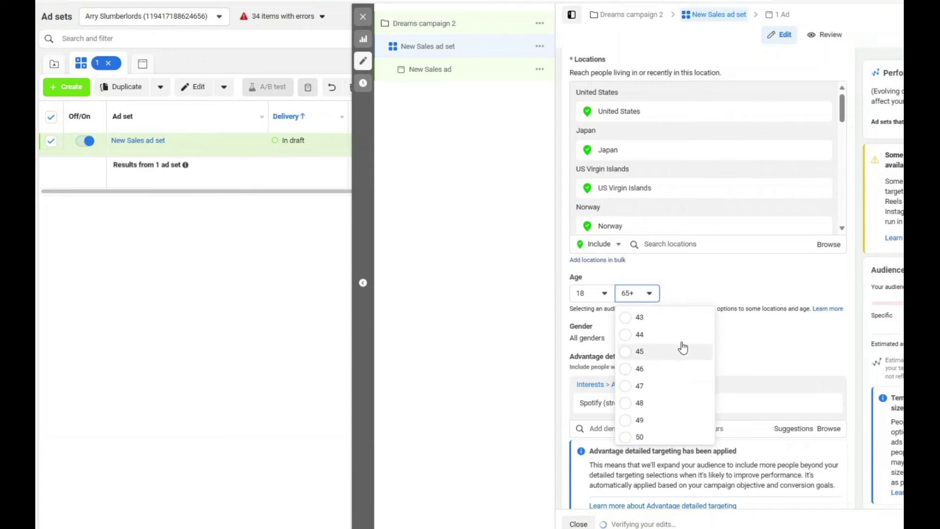
scroll(649, 335, up, 3)
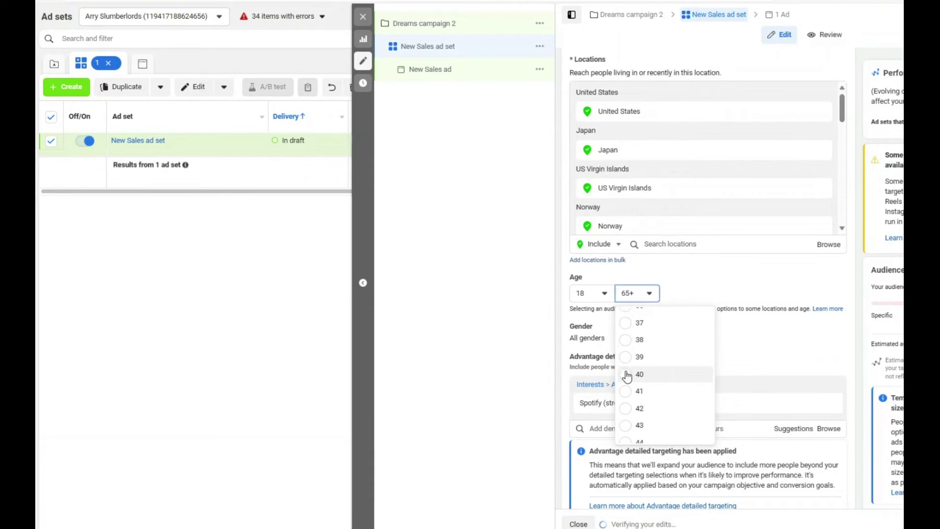
click(592, 293)
scroll(594, 414, down, 2)
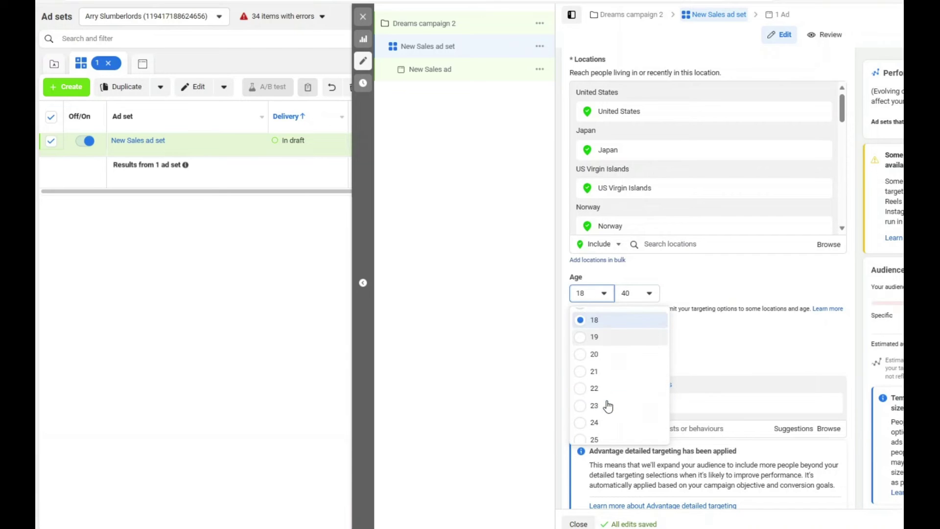
click(582, 376)
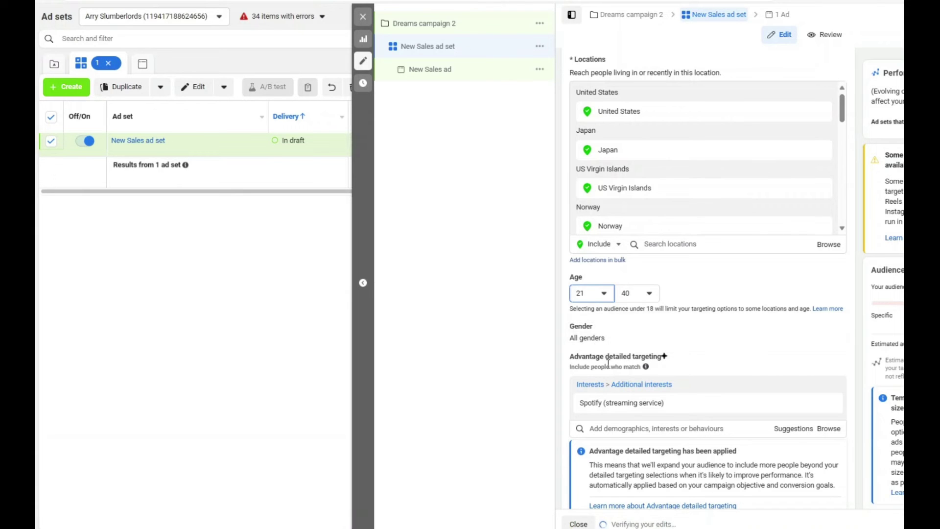
Step: Switch the ad set to manual placements with the Audience Network and Messenger platforms deselected, and review the feed placements
scroll(663, 386, down, 10)
scroll(610, 342, down, 5)
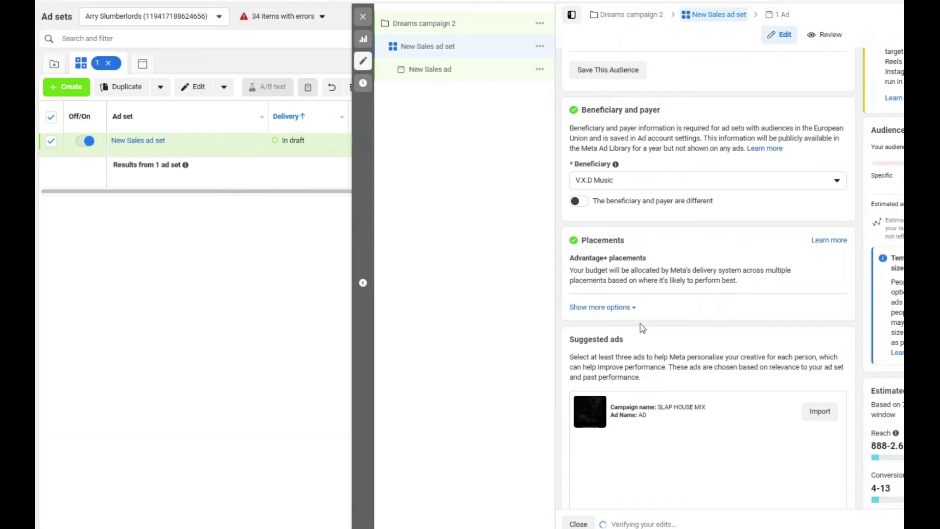
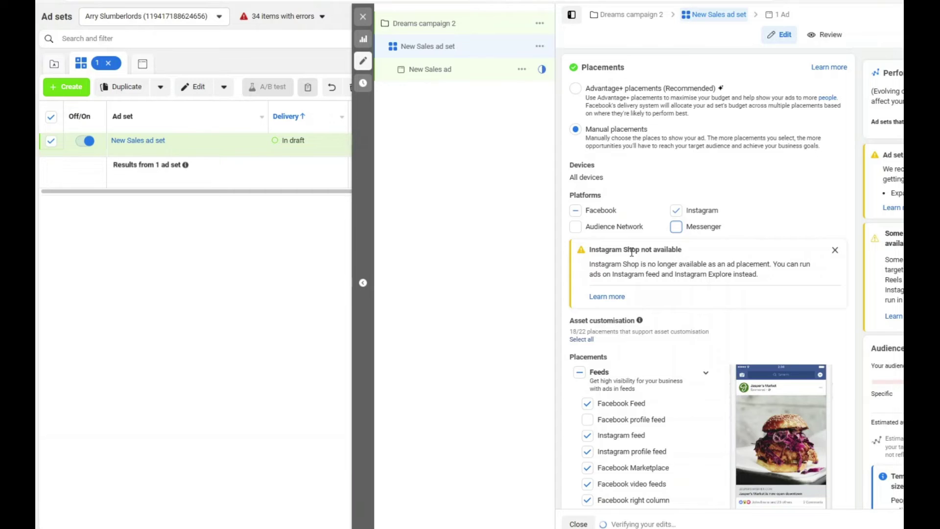
scroll(657, 192, down, 3)
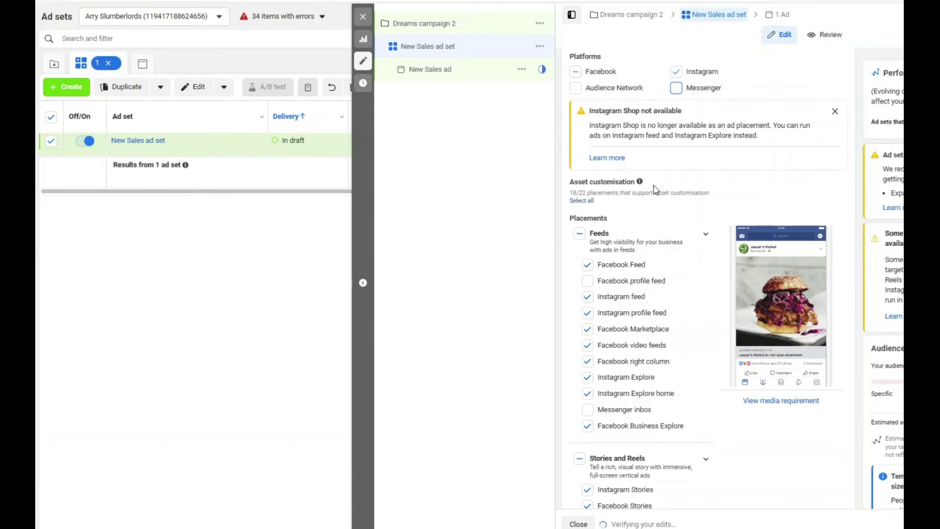
scroll(655, 190, up, 2)
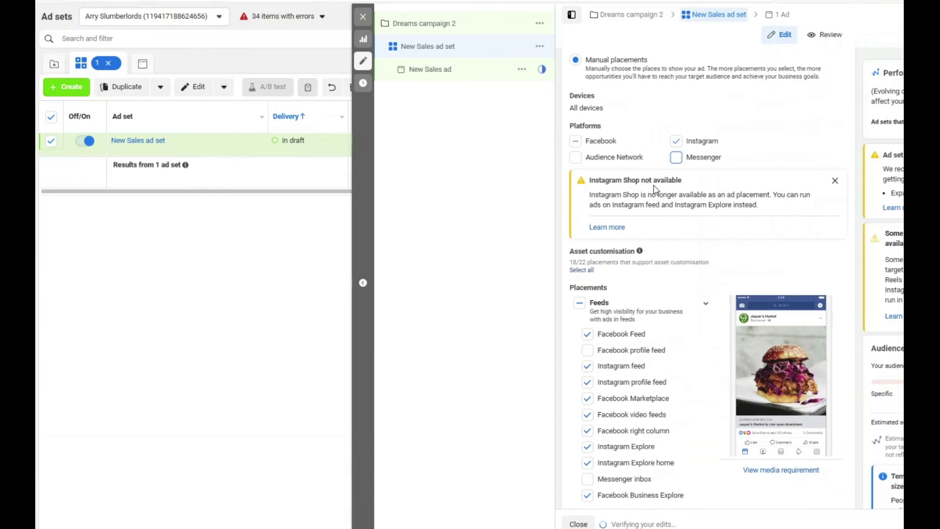
Step: Deselect all feed, in-stream and search results placements, and select every Stories and Reels placement
click(580, 305)
scroll(590, 284, down, 6)
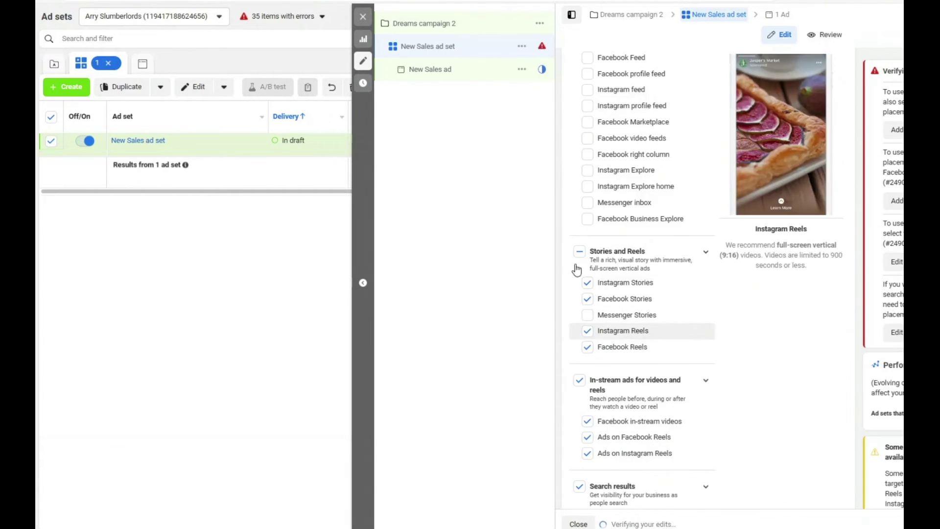
click(579, 254)
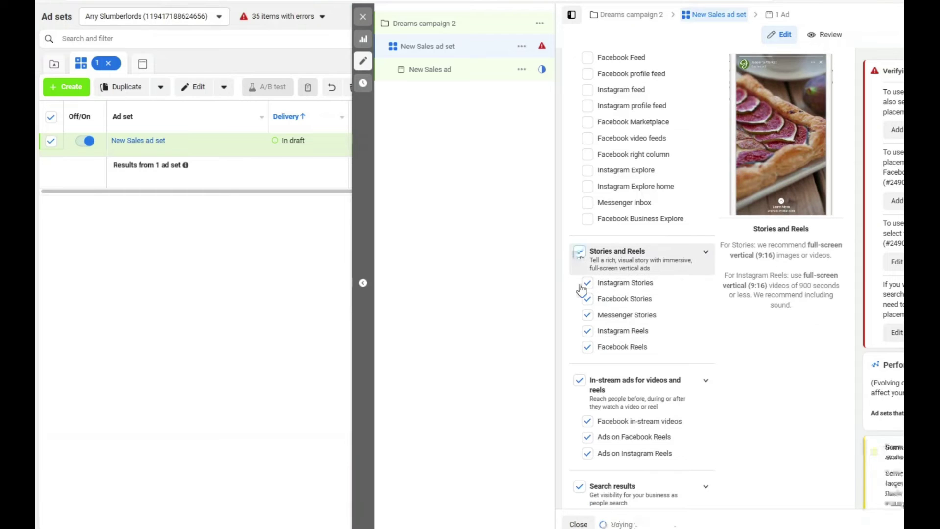
click(580, 381)
scroll(579, 372, down, 3)
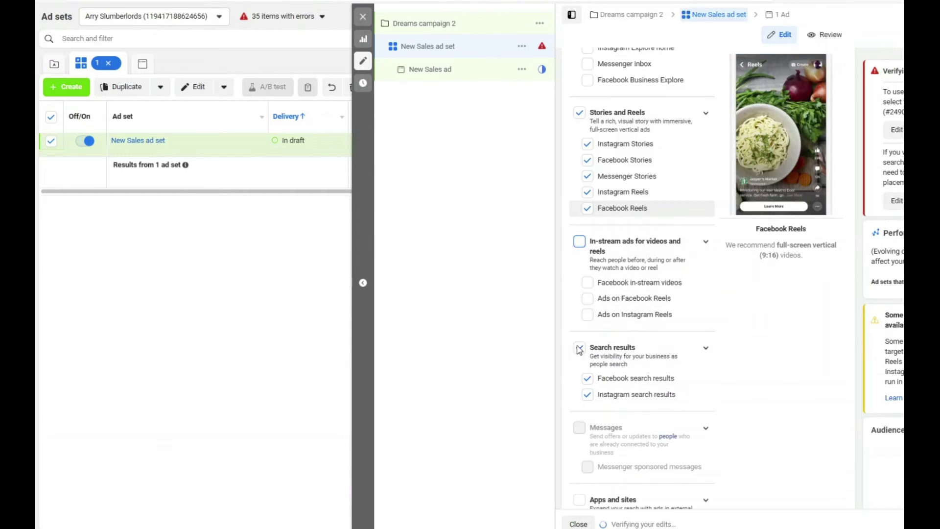
click(579, 348)
scroll(575, 353, up, 2)
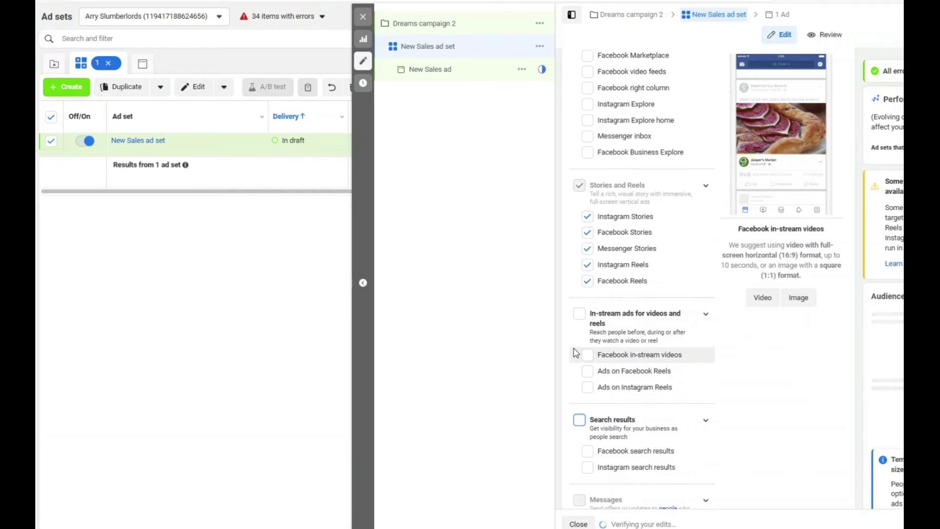
Step: Deselect Instagram Reels, Facebook Reels and Messenger Stories, keeping only Instagram Stories and Facebook Stories as placements
scroll(575, 353, down, 3)
scroll(580, 338, up, 3)
scroll(583, 306, up, 2)
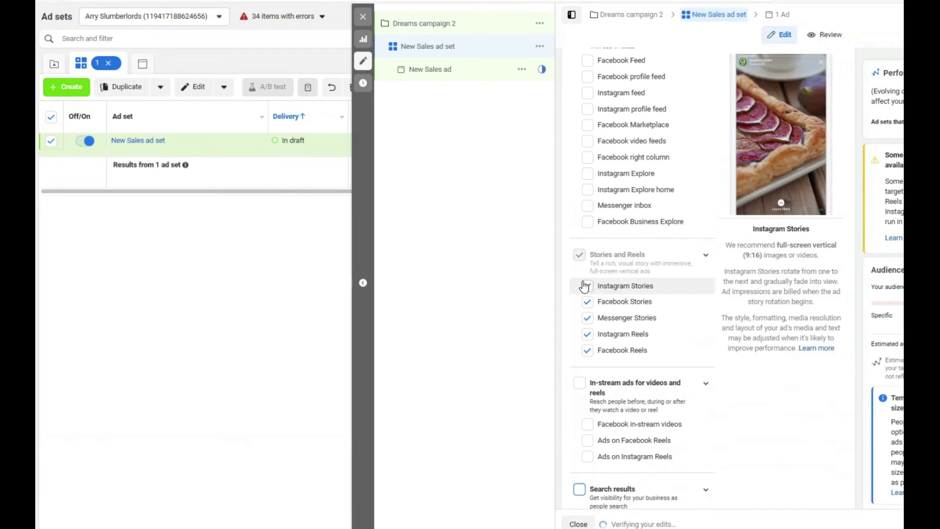
click(589, 336)
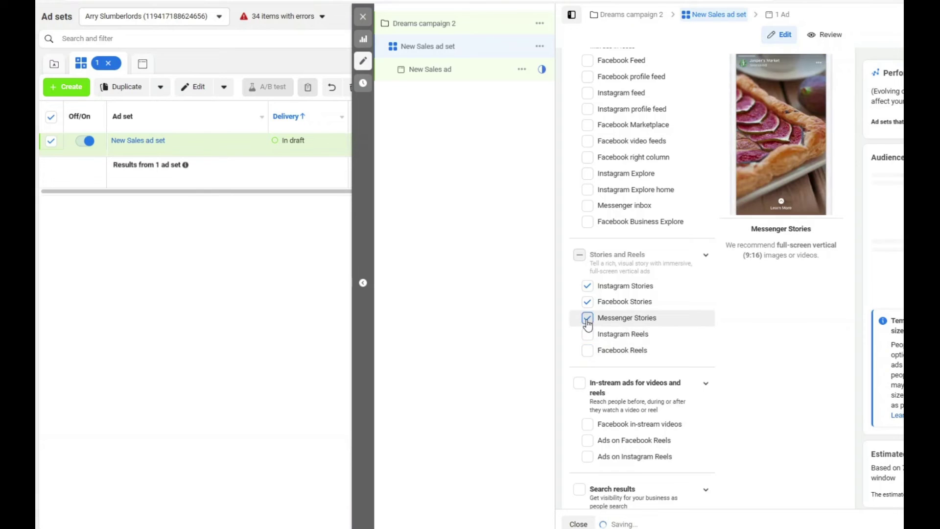
click(588, 319)
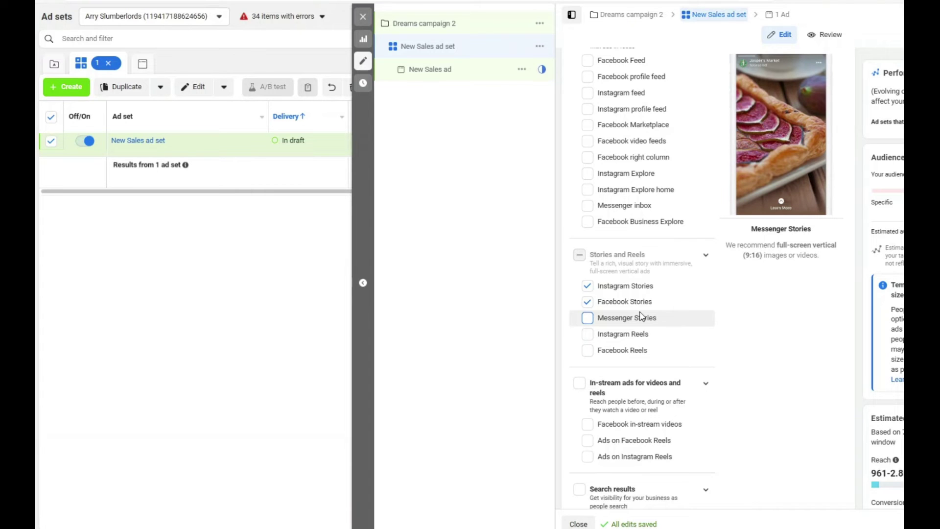
scroll(641, 316, up, 2)
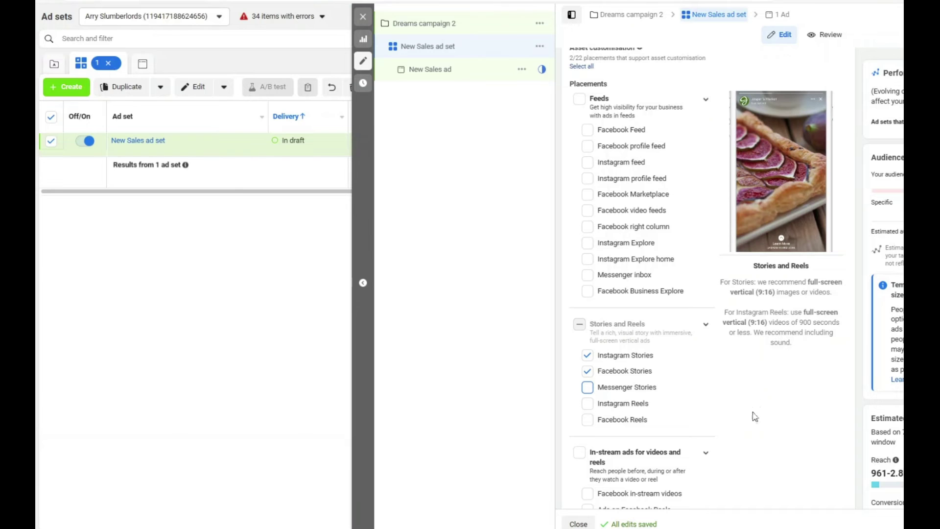
scroll(754, 404, down, 5)
scroll(753, 403, up, 1)
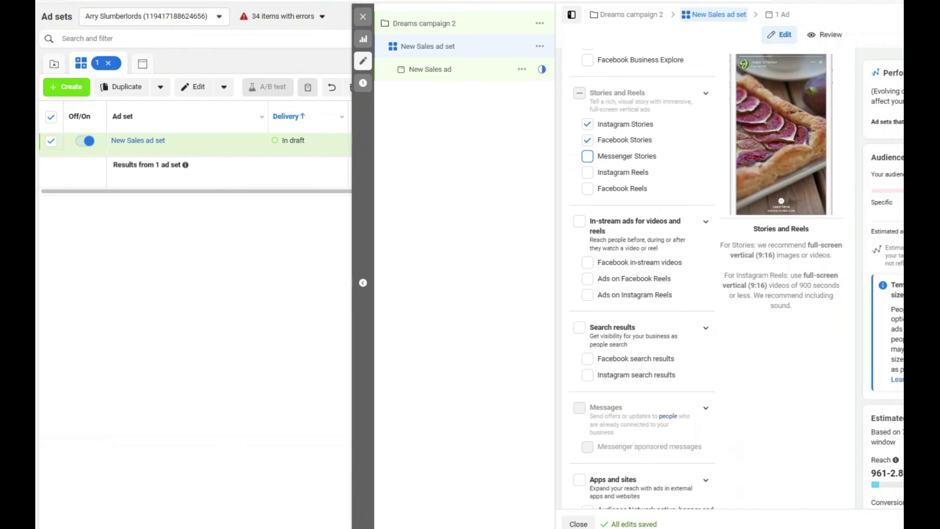
Step: Open the New Sales ad and choose Glowwave, listed under Glow Wave, as its Facebook Page
click(426, 69)
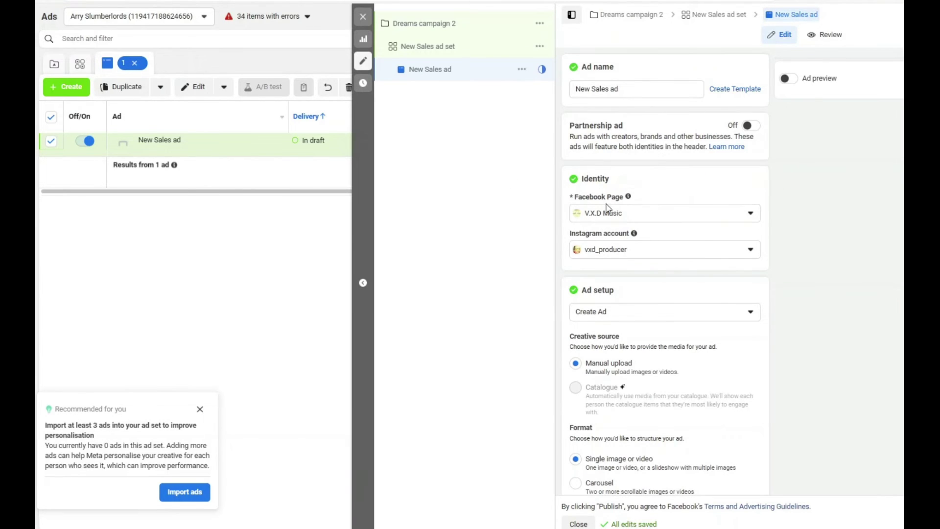
click(618, 214)
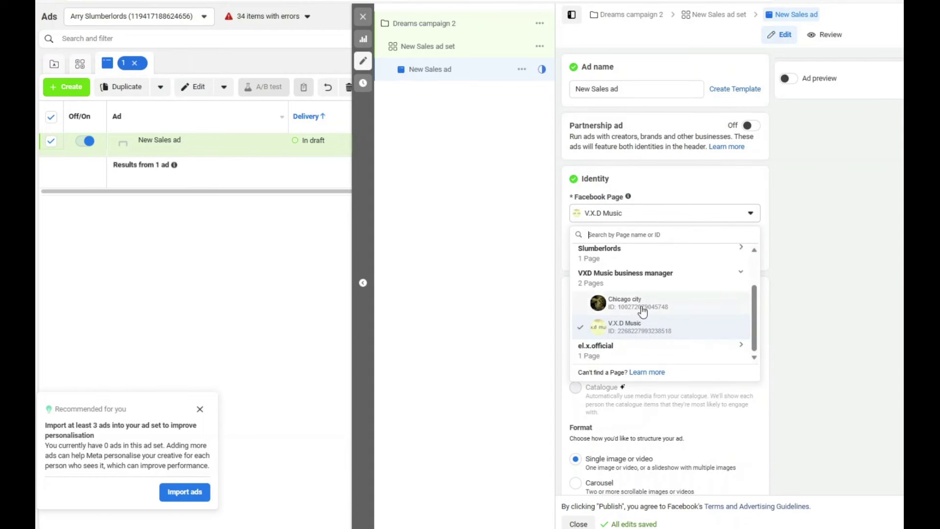
scroll(639, 318, up, 2)
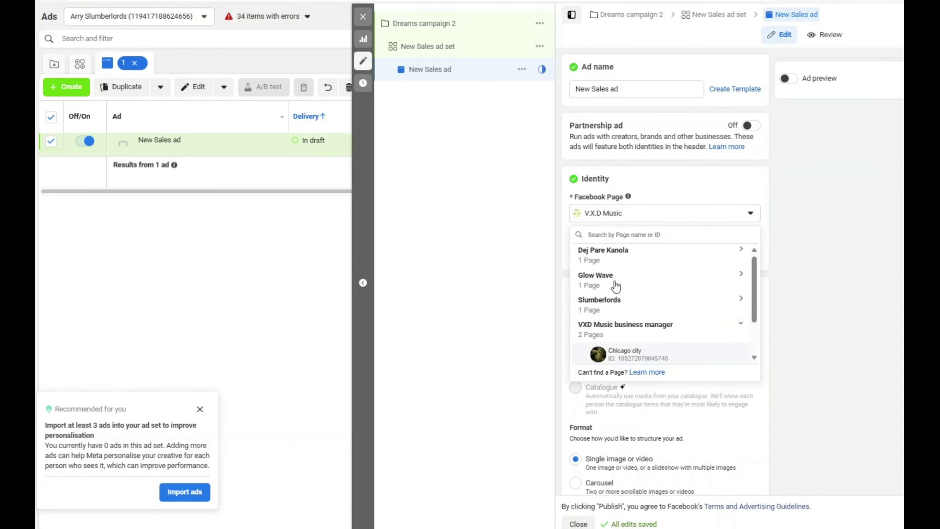
click(612, 280)
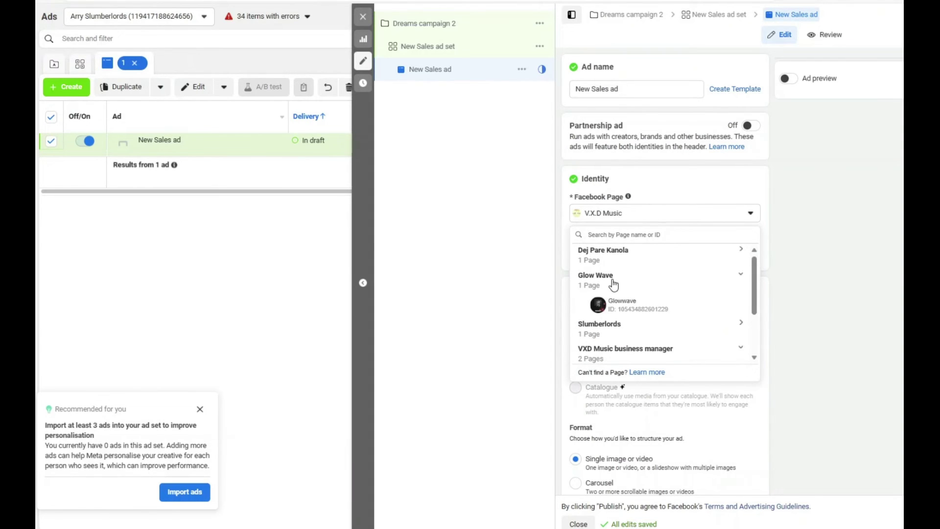
click(638, 304)
Step: Add the first 1080 × 1080 Don't Say a Word account video as the ad's media, accepting the default trim, crop and optimisations
scroll(656, 249, down, 5)
scroll(667, 239, down, 6)
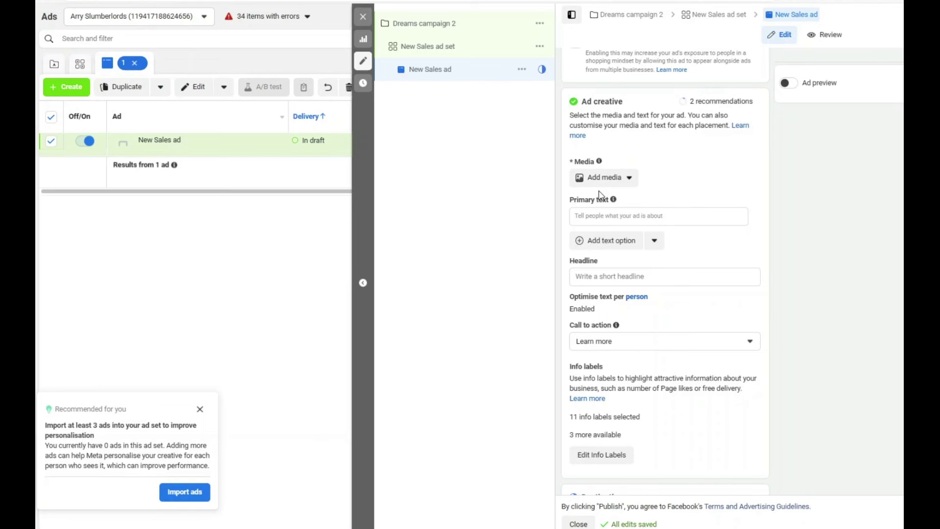
click(611, 181)
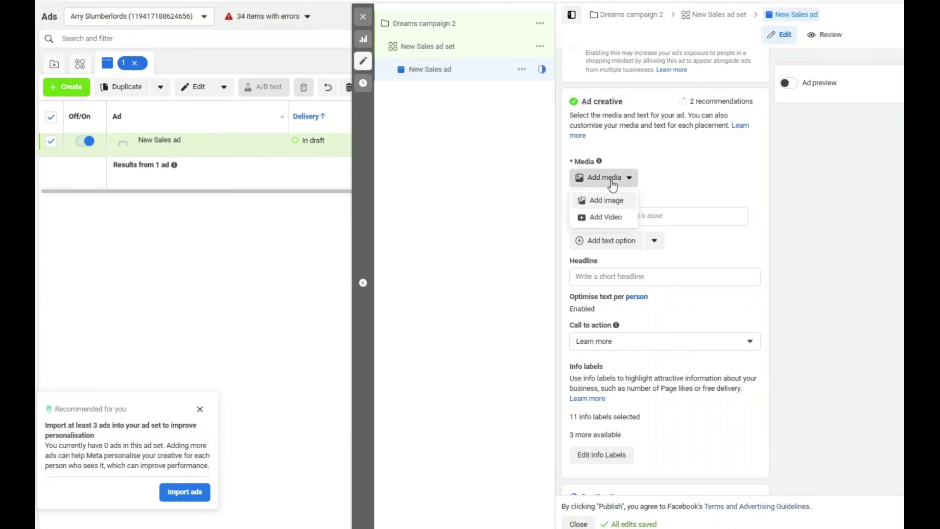
click(593, 222)
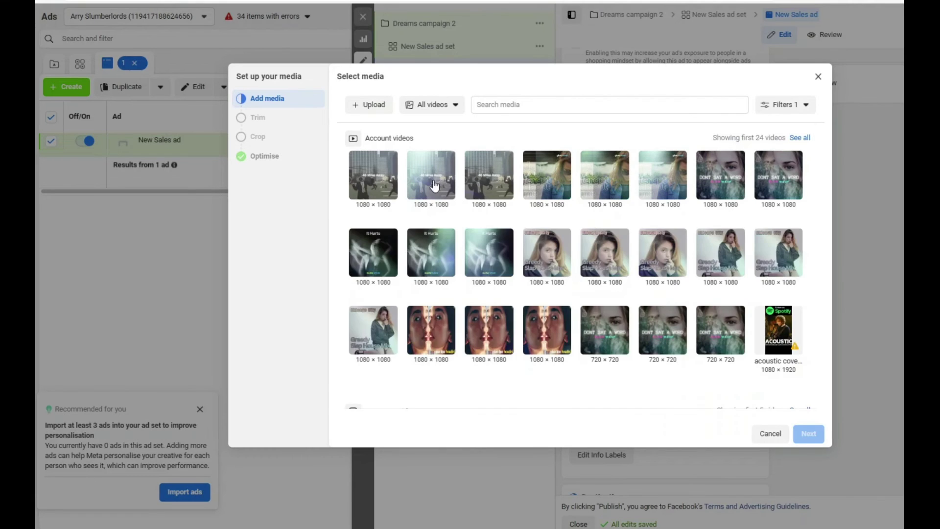
click(725, 187)
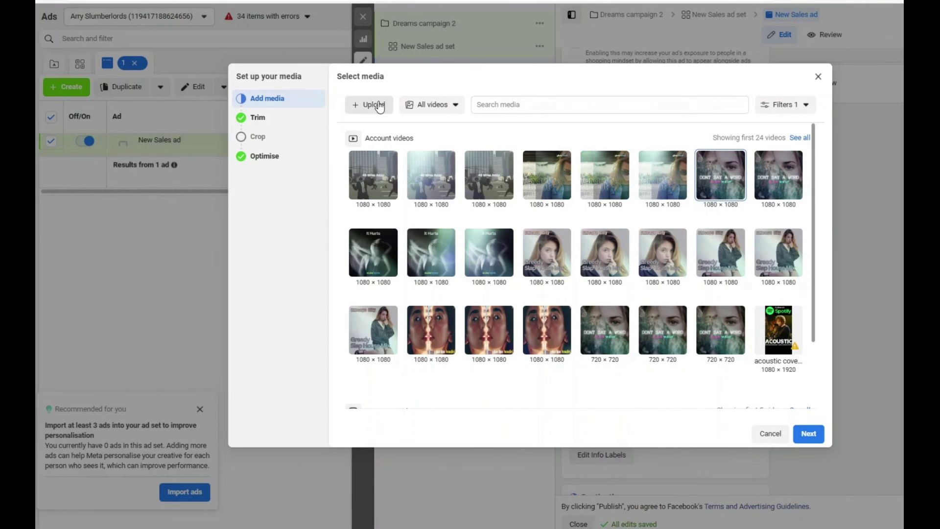
click(811, 437)
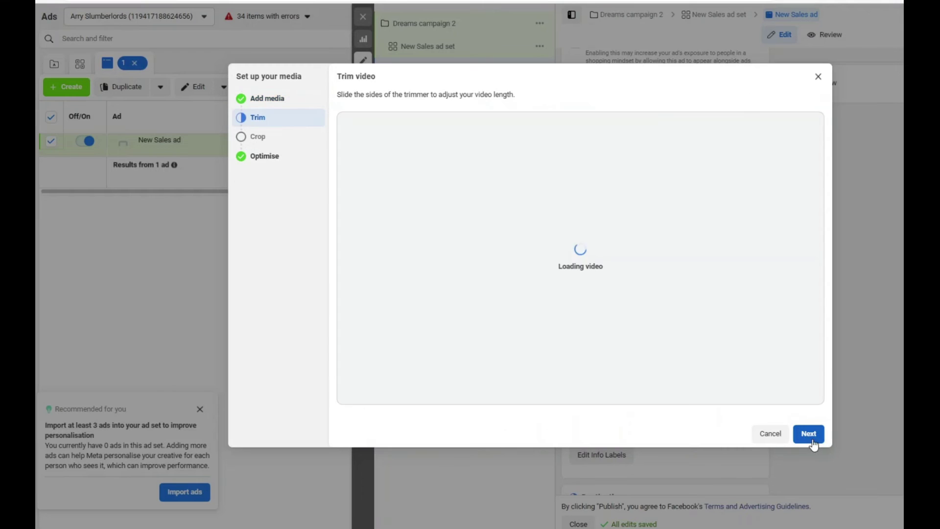
click(808, 433)
click(808, 434)
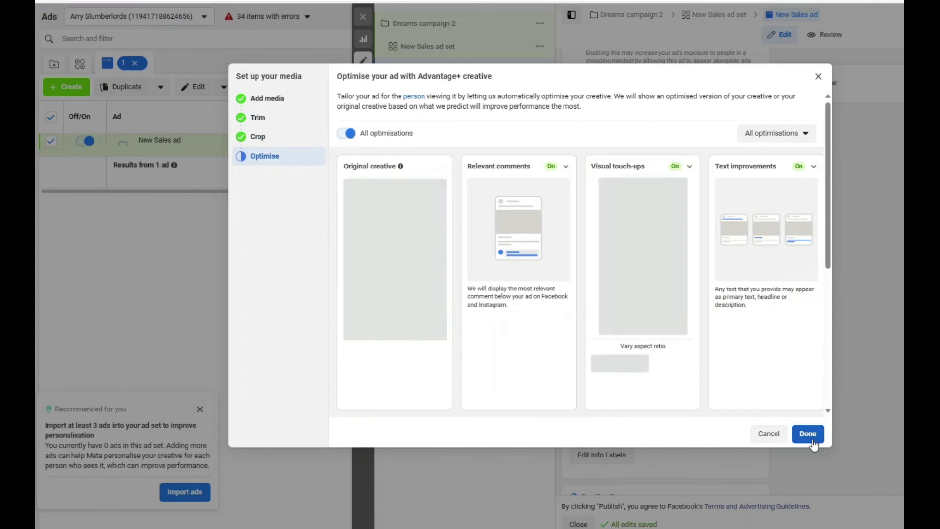
click(809, 434)
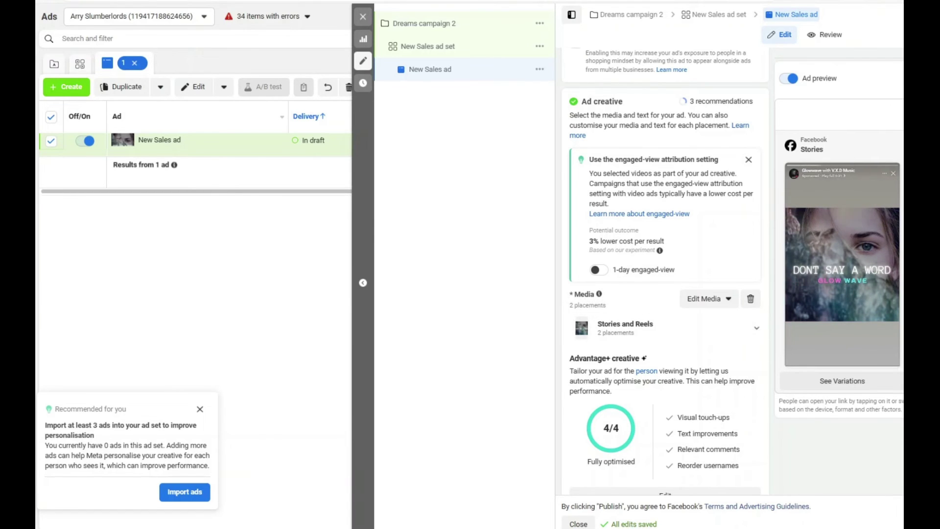
Step: Set the ad's call to action to Listen Now
mouse_move(856, 264)
scroll(566, 230, down, 8)
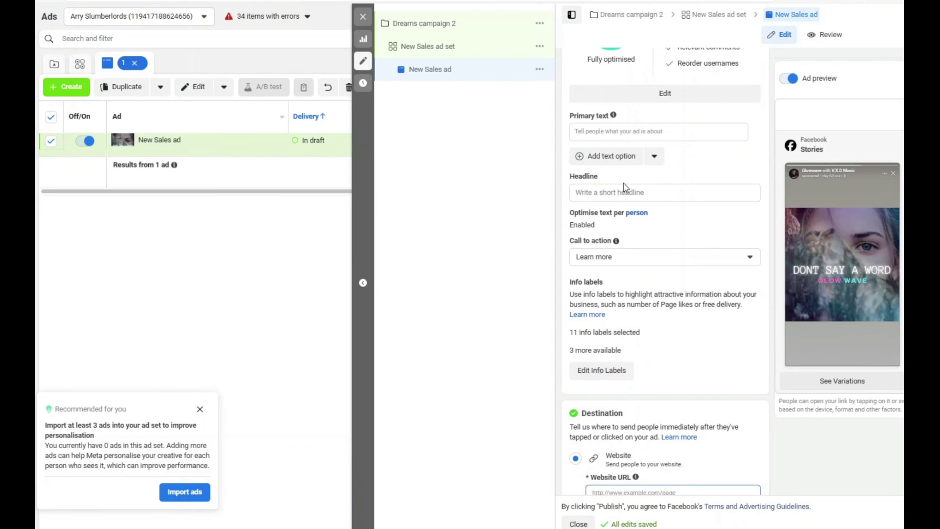
click(642, 257)
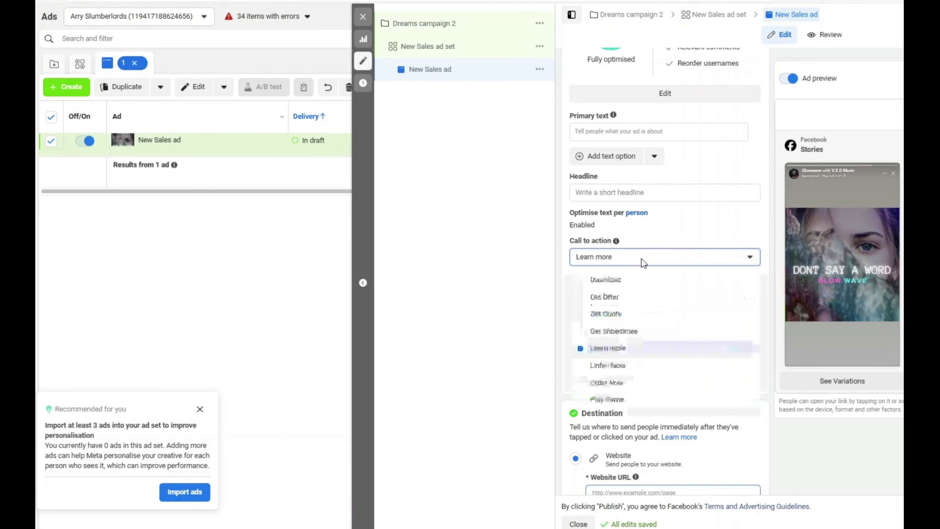
click(608, 366)
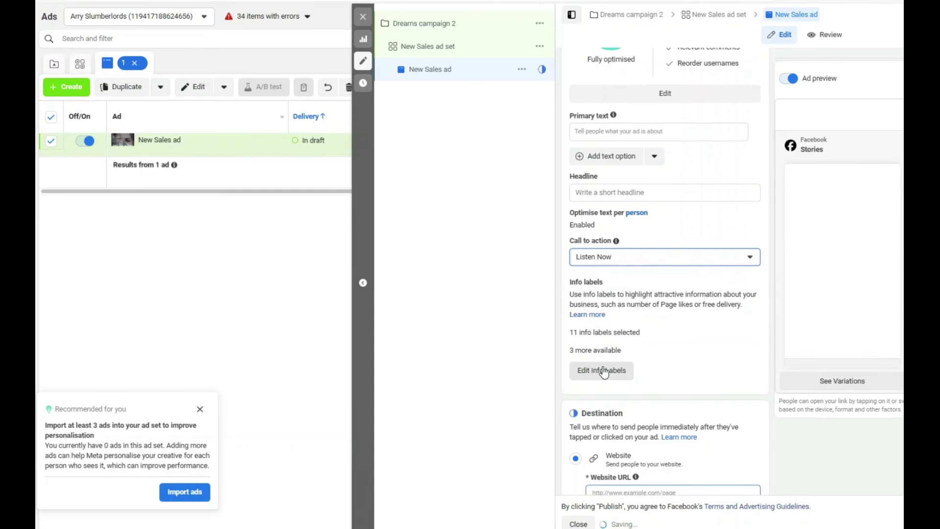
scroll(637, 300, down, 3)
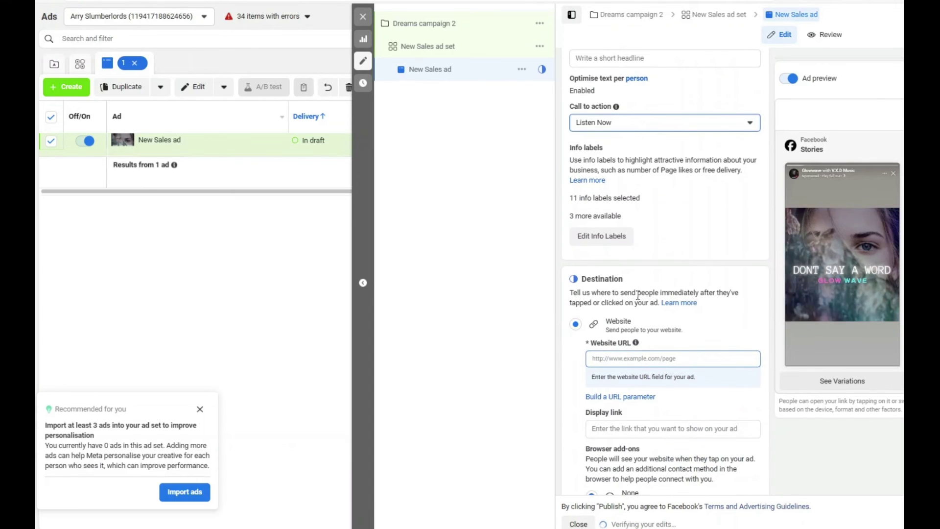
click(619, 359)
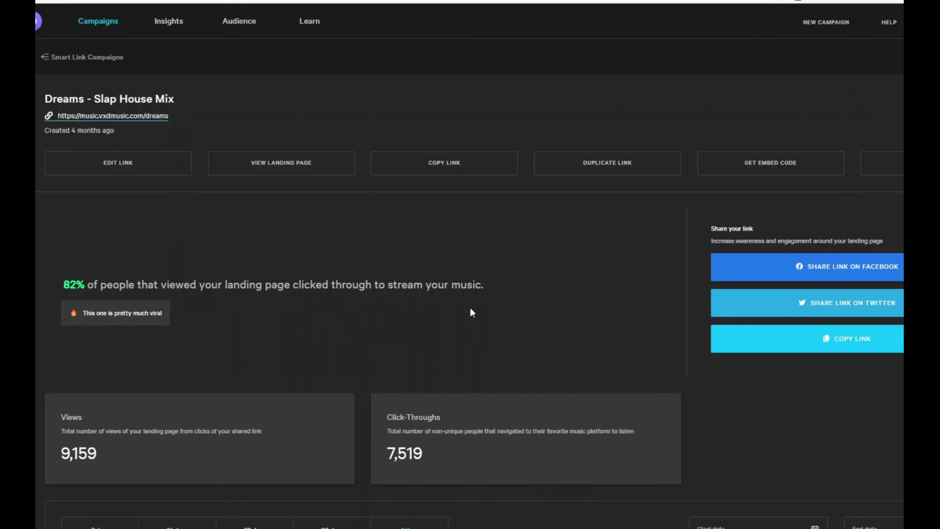
click(415, 174)
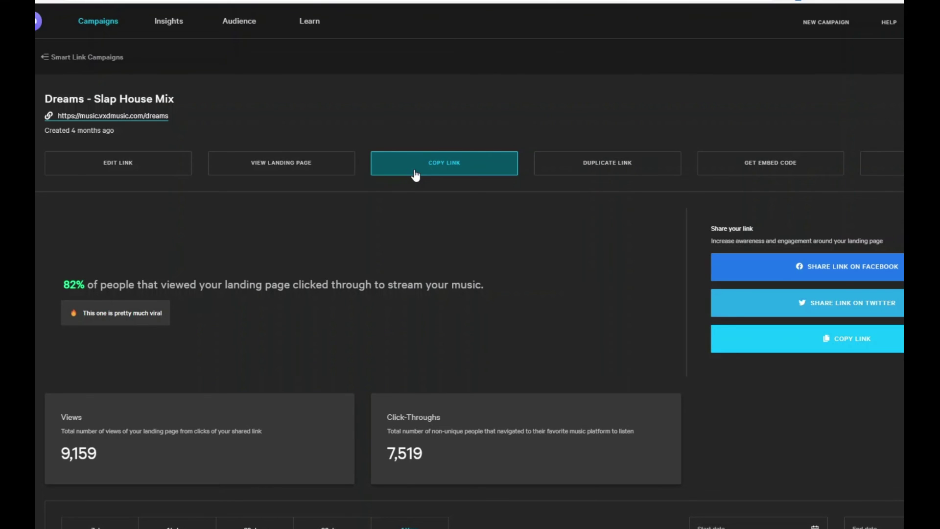
scroll(343, 146, down, 2)
scroll(205, 117, up, 2)
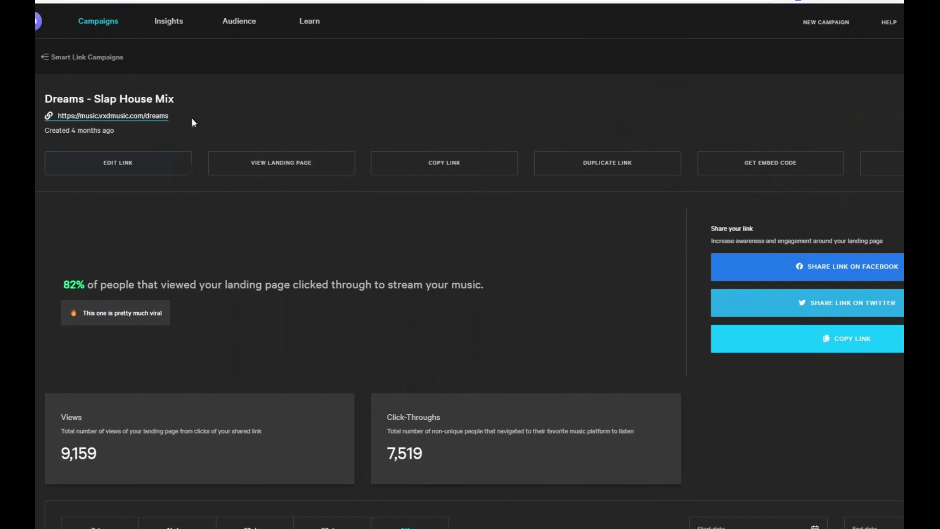
click(445, 170)
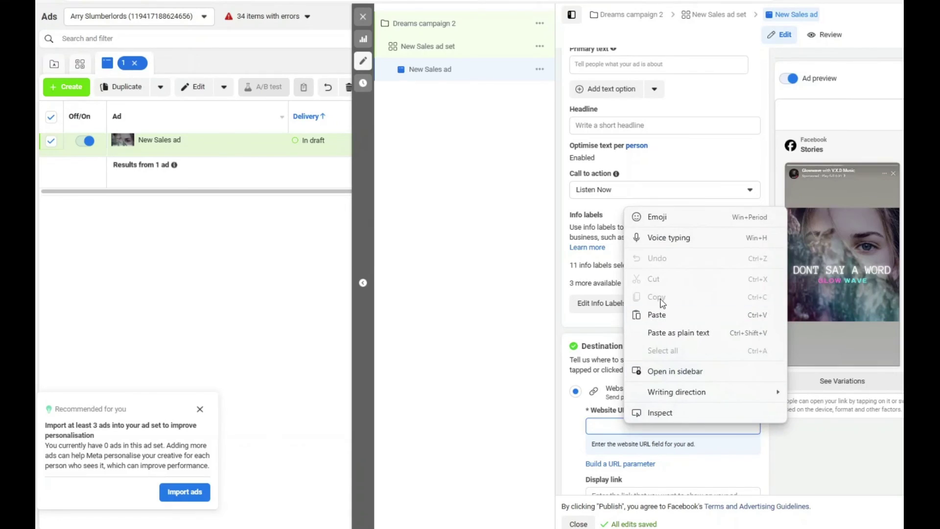
click(667, 313)
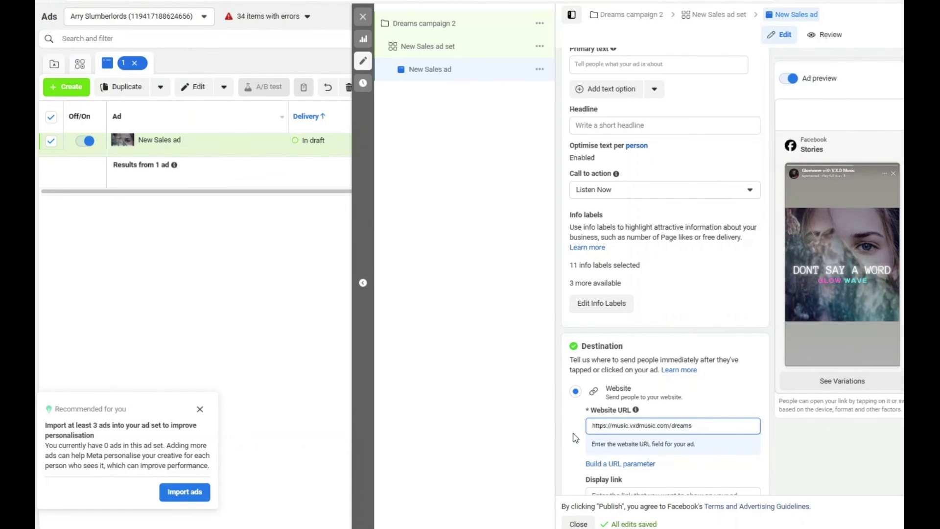
scroll(570, 416, down, 10)
scroll(568, 372, down, 5)
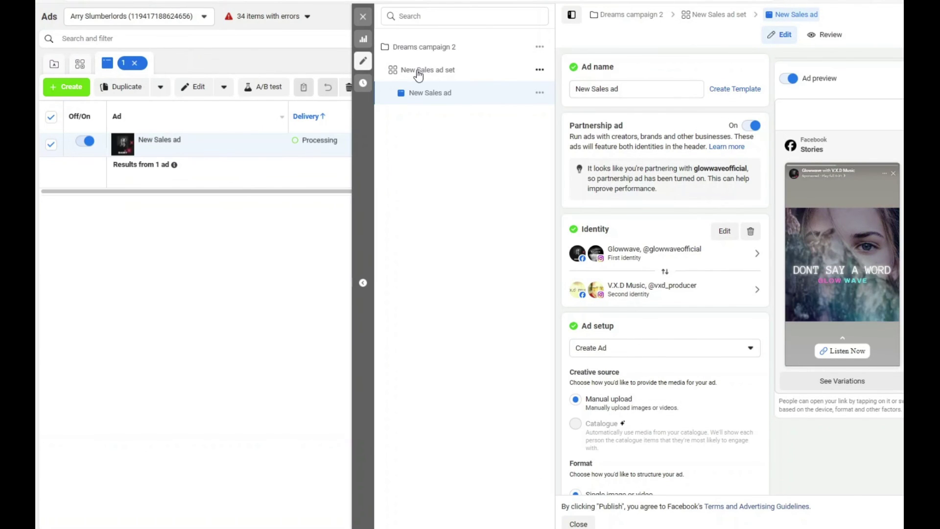
Step: Review the New Sales ad set's schedule, locations, age range and detailed targeting interests
click(419, 72)
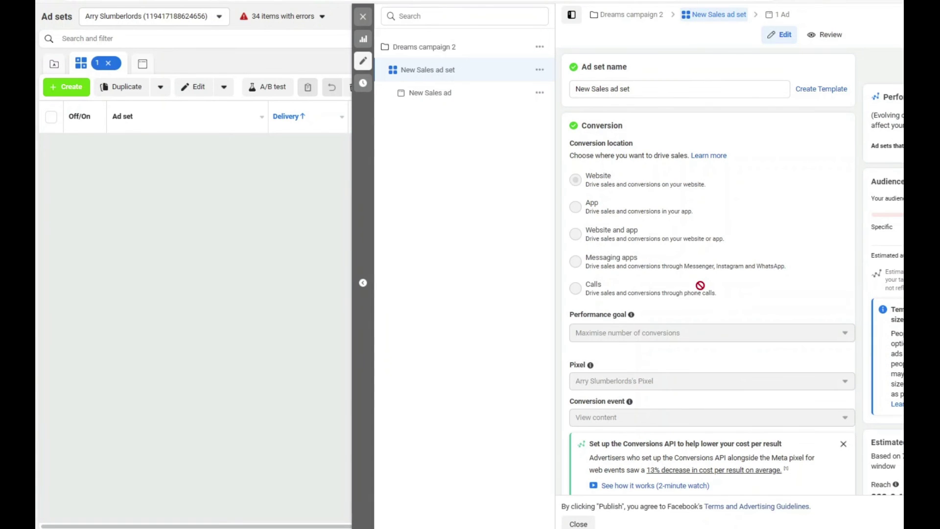
scroll(571, 298, down, 8)
scroll(570, 385, down, 15)
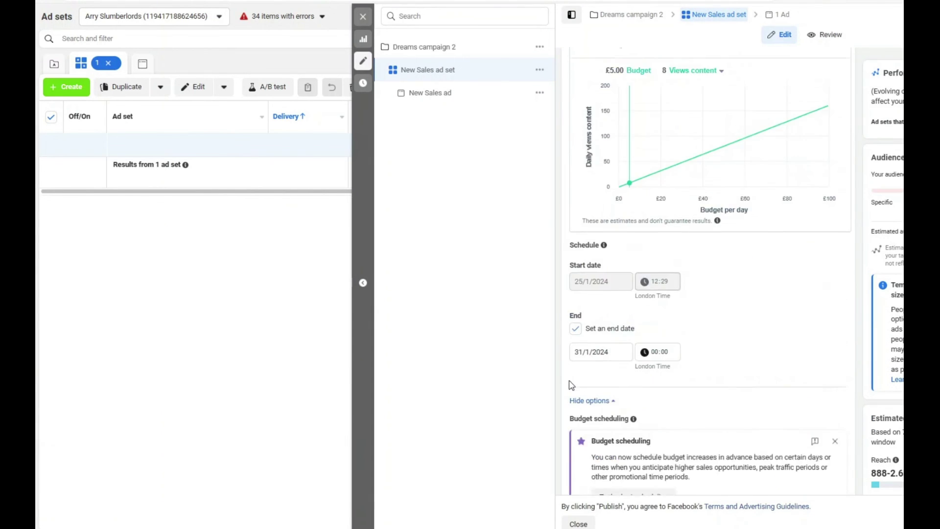
scroll(570, 384, down, 5)
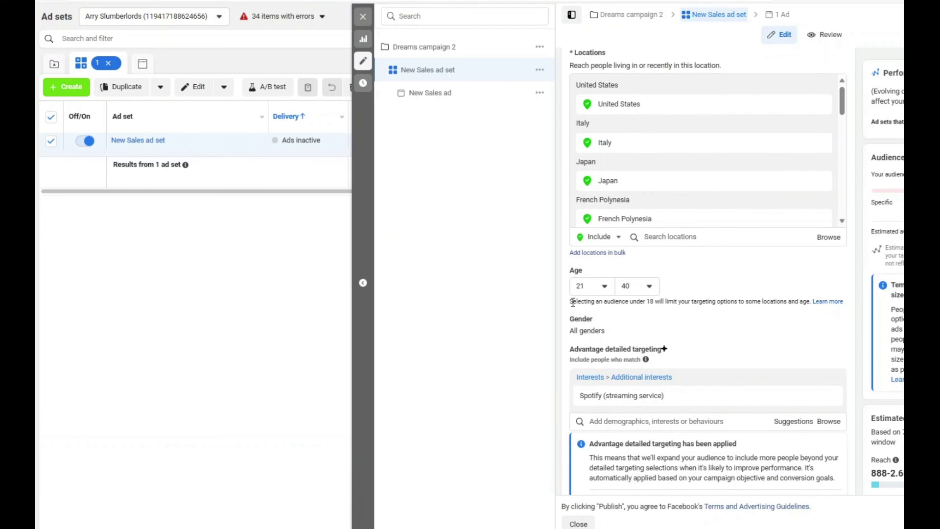
scroll(571, 300, up, 3)
scroll(595, 319, down, 2)
scroll(606, 419, down, 10)
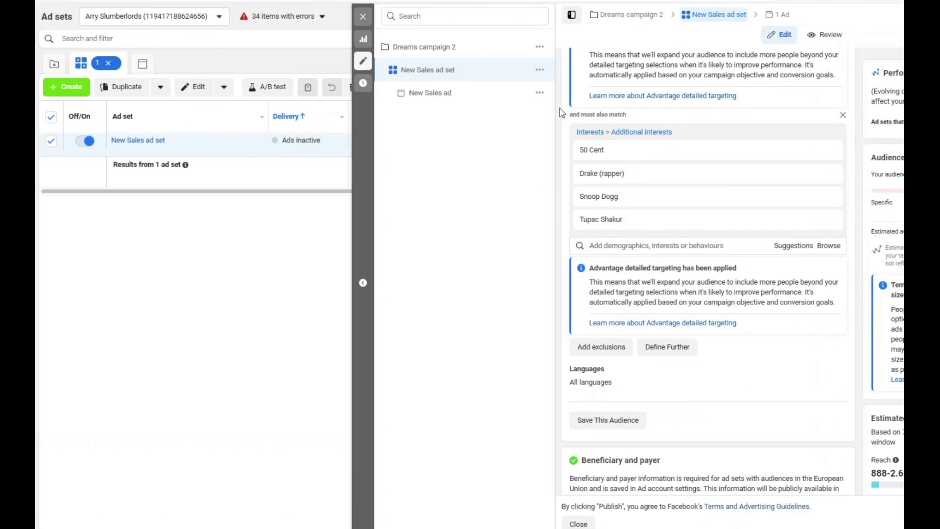
Step: Quickly duplicate the New Sales ad set within Dreams campaign 2 and add Facebook Feed to the copy's placements
click(540, 70)
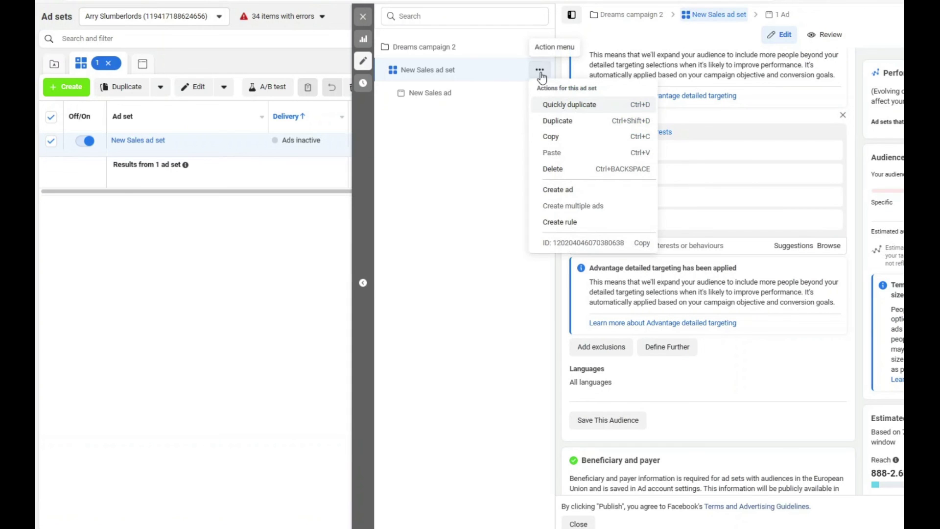
click(581, 106)
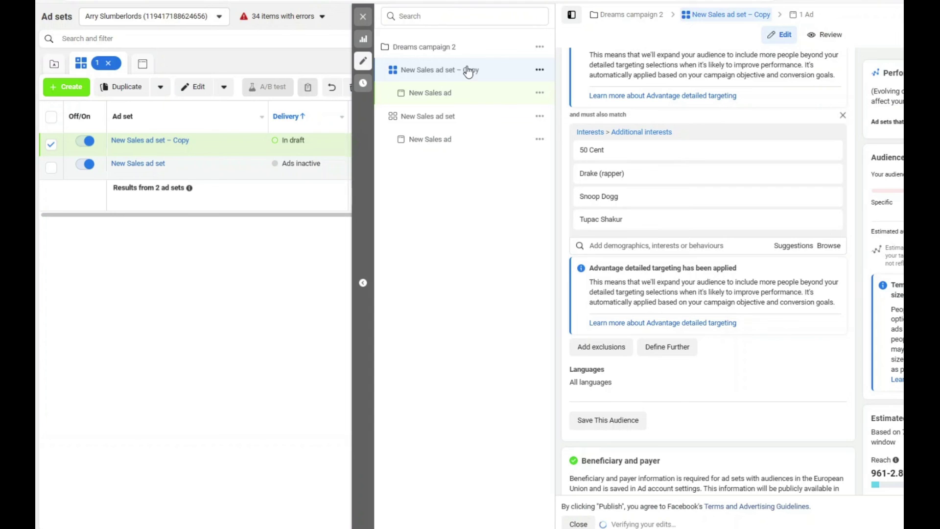
scroll(637, 274, down, 15)
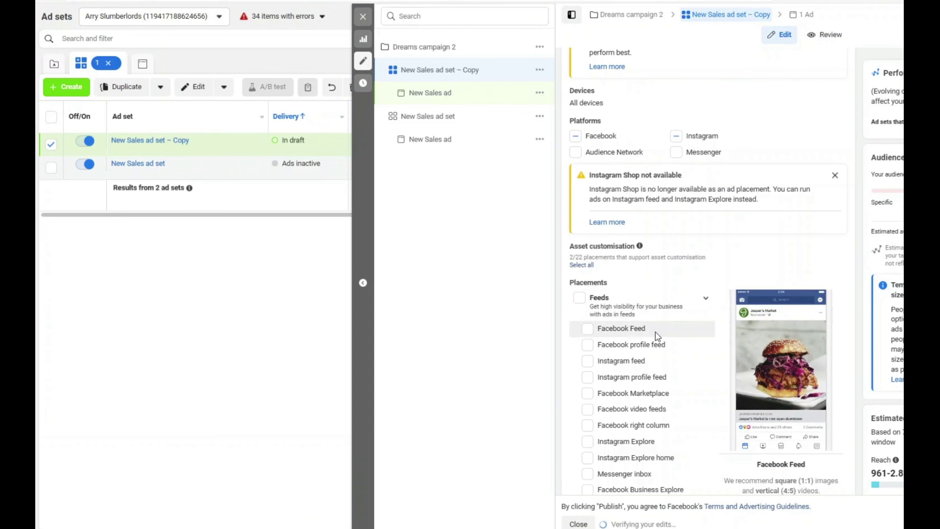
click(615, 328)
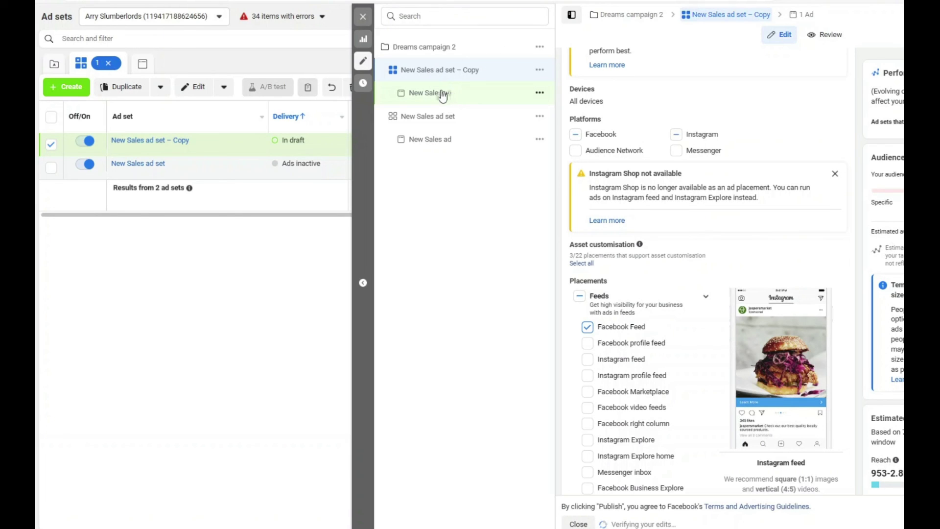
Step: Quickly duplicate the New Sales ad inside the copied ad set and check the new ad's media editing options
click(540, 93)
click(561, 129)
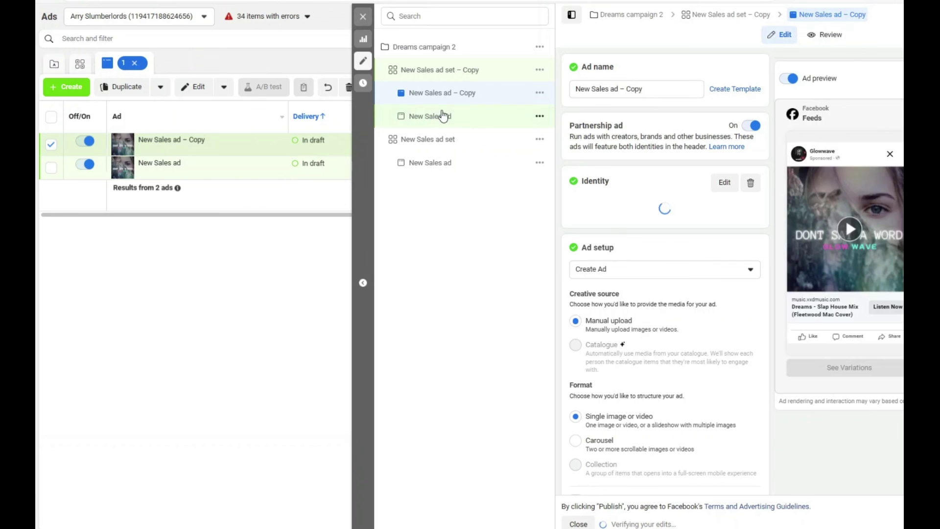
scroll(711, 336, down, 8)
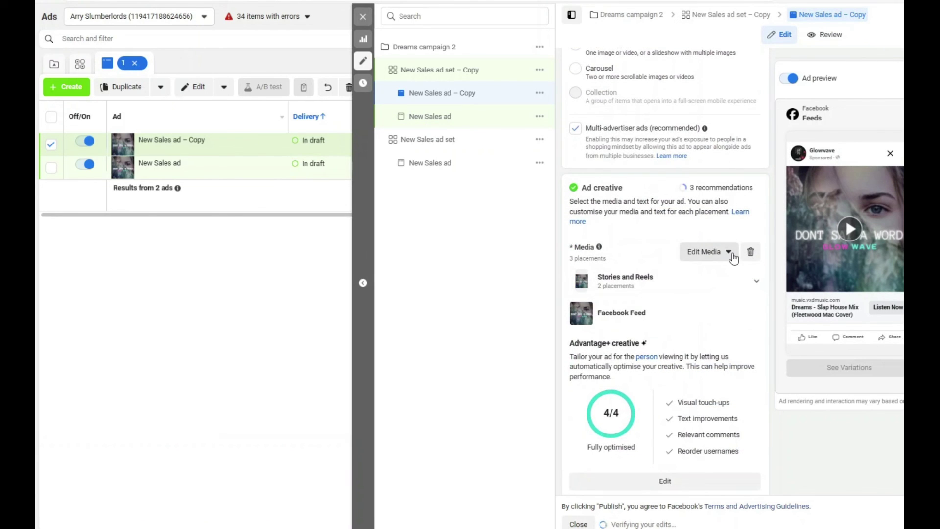
click(734, 253)
click(502, 175)
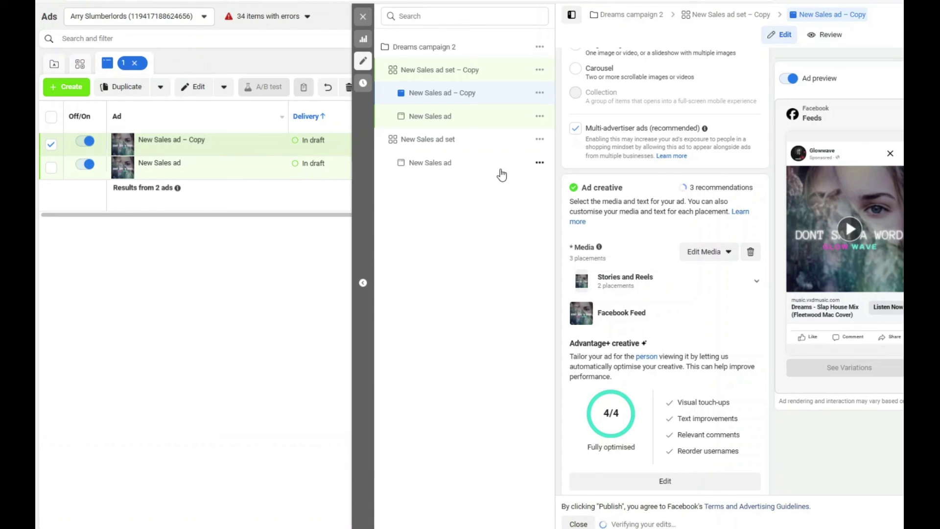
Step: Open New Sales ad set and its copy for editing together and review their shared budget and schedule settings
click(453, 73)
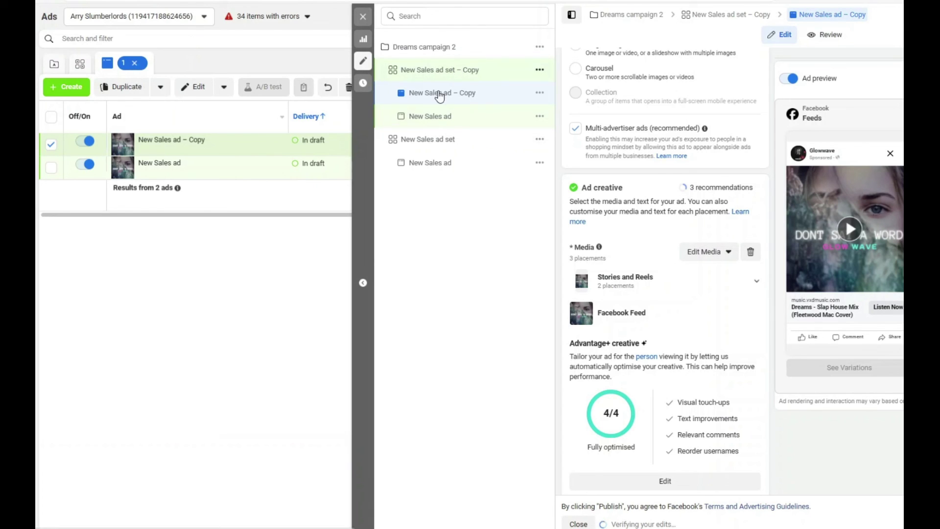
ctrl+click(424, 141)
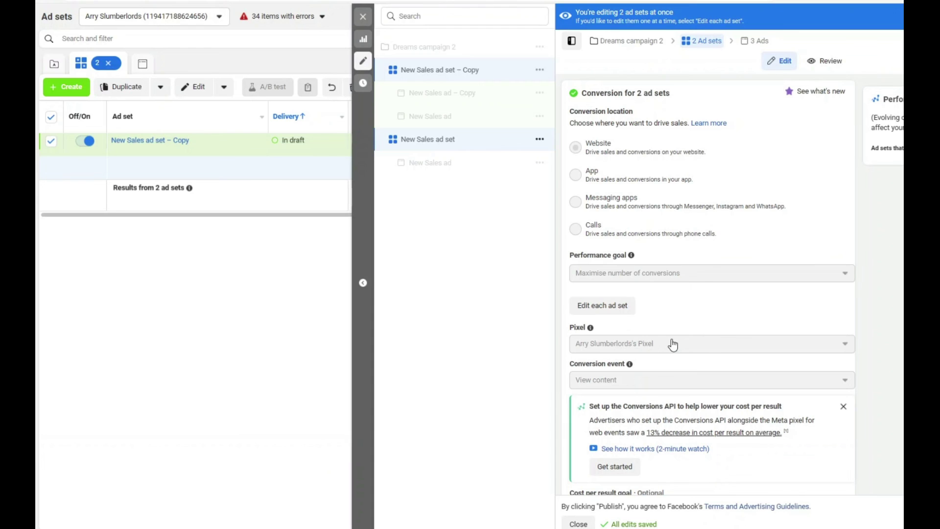
scroll(649, 448, down, 10)
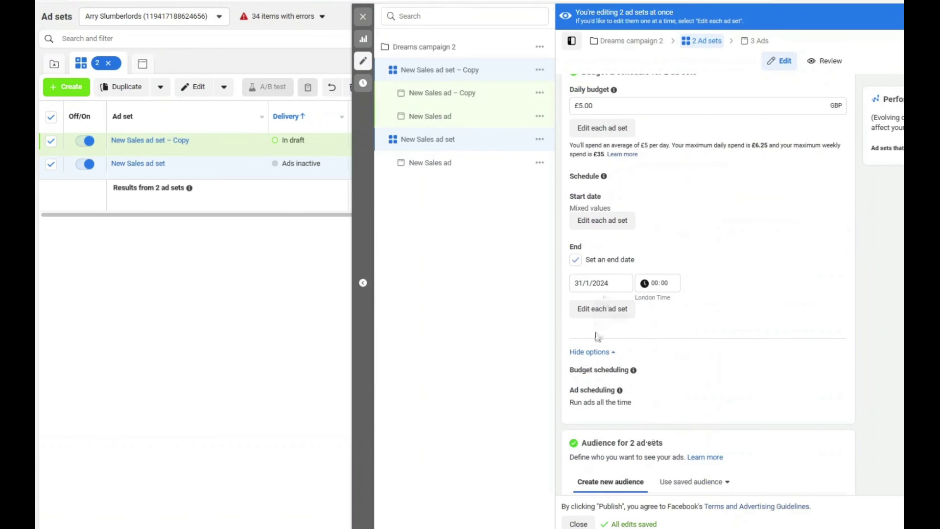